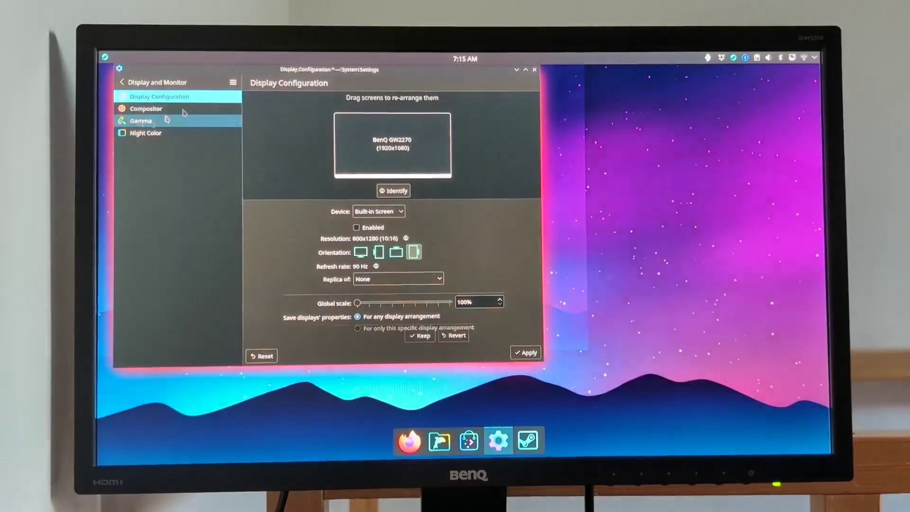
Keep the new display configuration when the confirmation prompt appears.
click(422, 237)
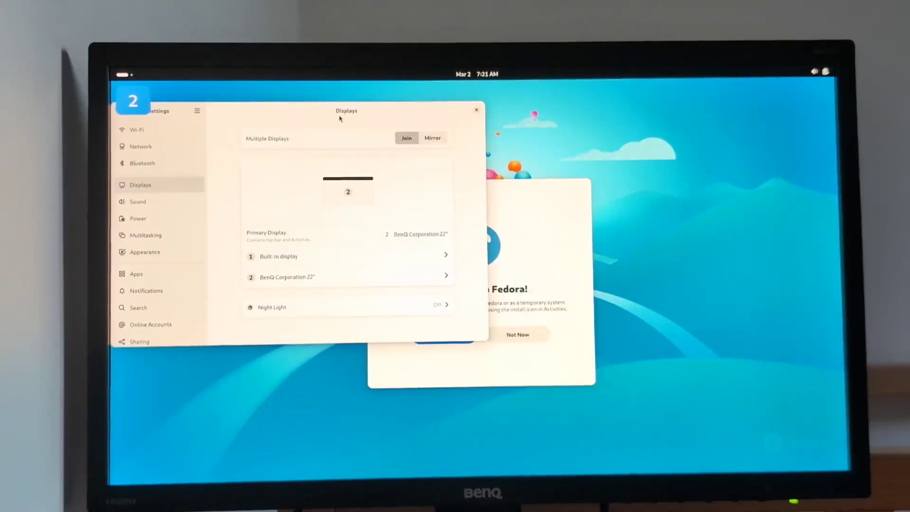
Go through Activities to the app grid's Utilities folder where Disks lives.
key(super)
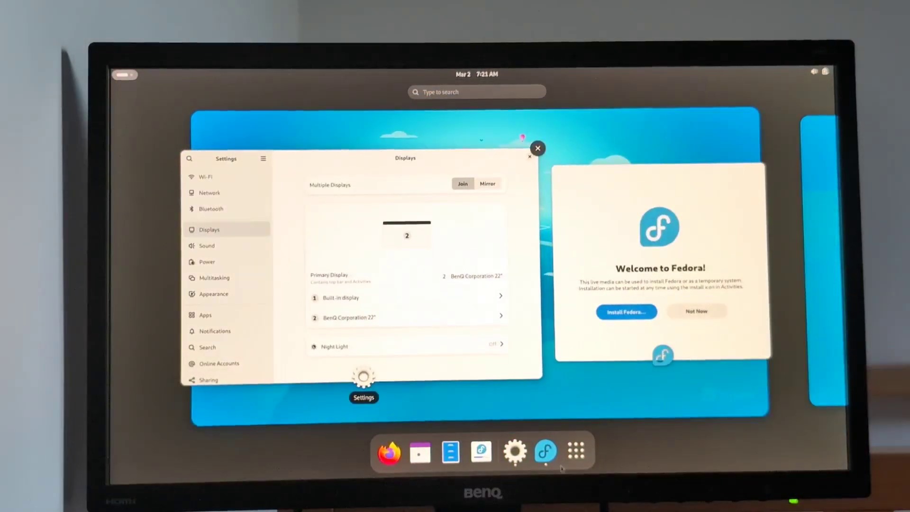
click(576, 449)
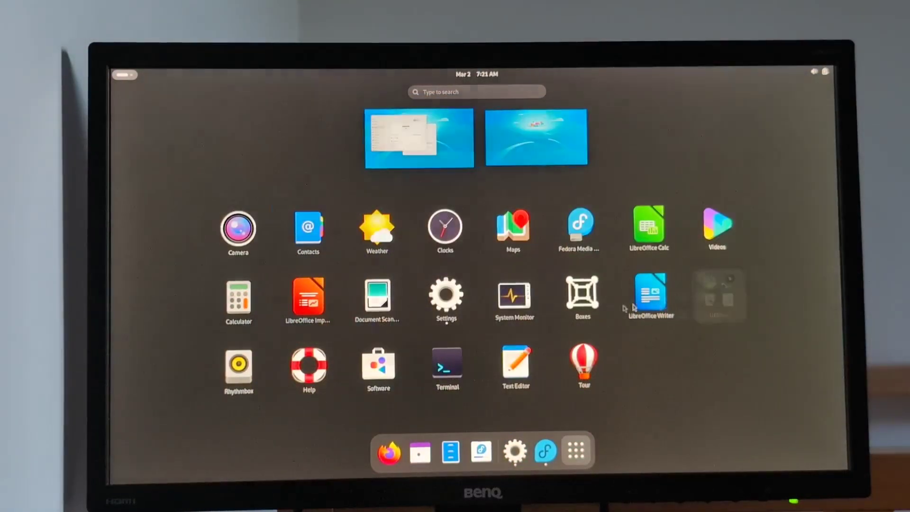
click(719, 296)
Select the internal Phison drive in Disks and start, then cancel, a disk image.
click(538, 226)
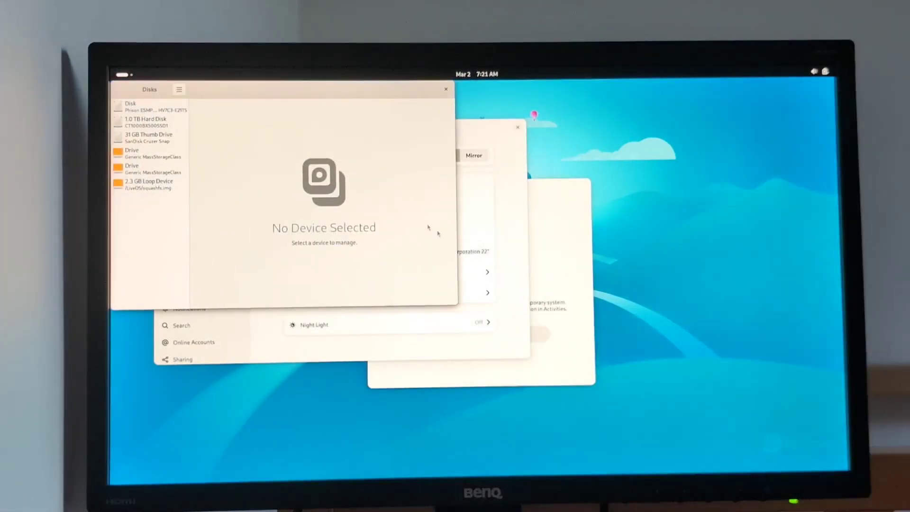
click(155, 106)
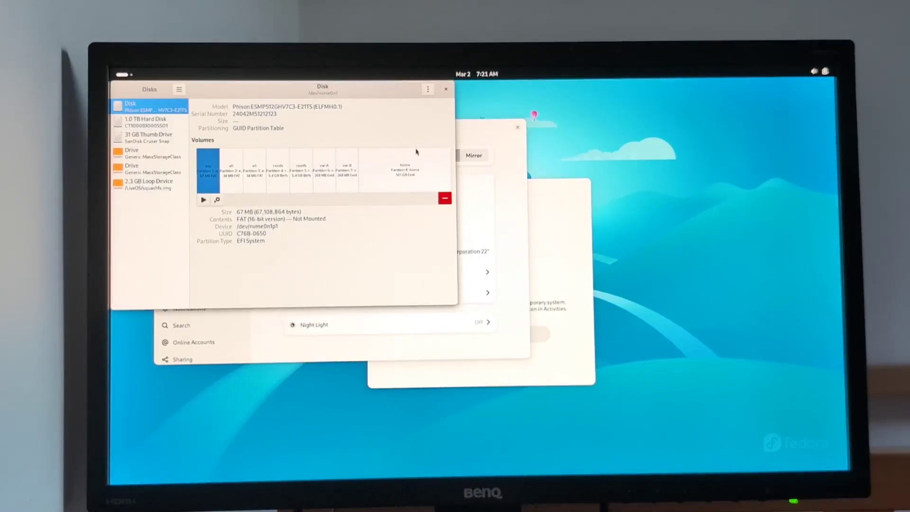
click(428, 88)
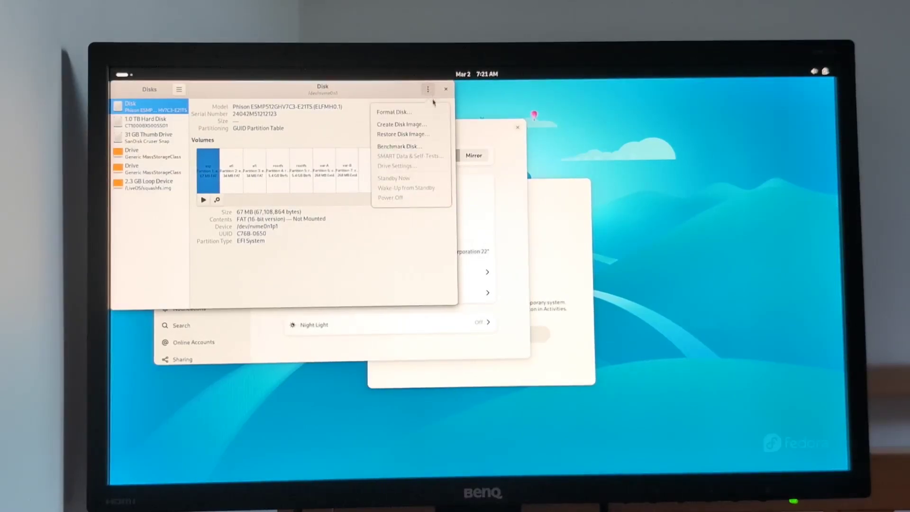
click(424, 126)
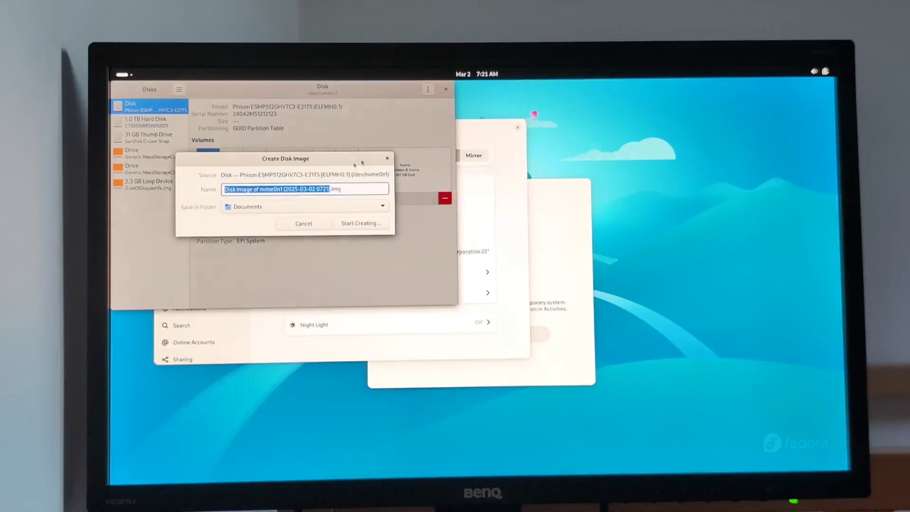
click(305, 223)
Check the Storage location in Files, then create the Phison disk image into Documents.
key(super)
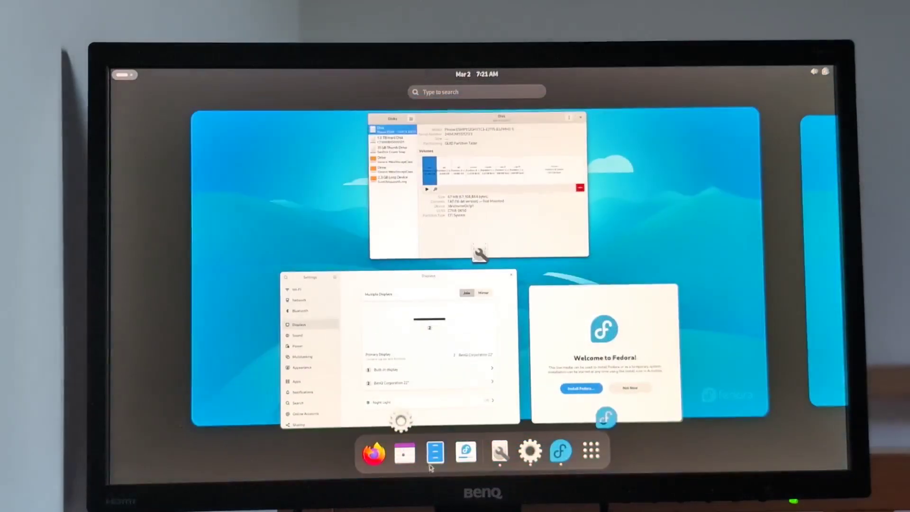
click(502, 451)
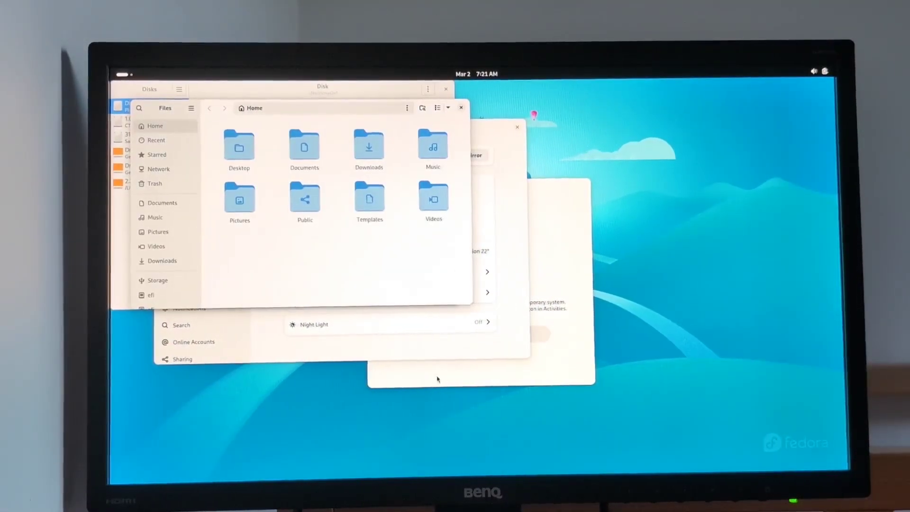
scroll(172, 225, down, 3)
click(159, 197)
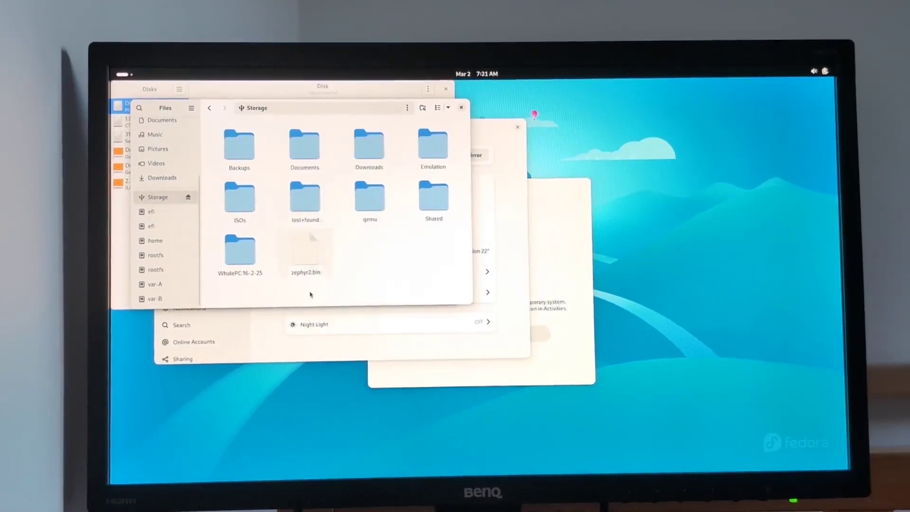
click(112, 254)
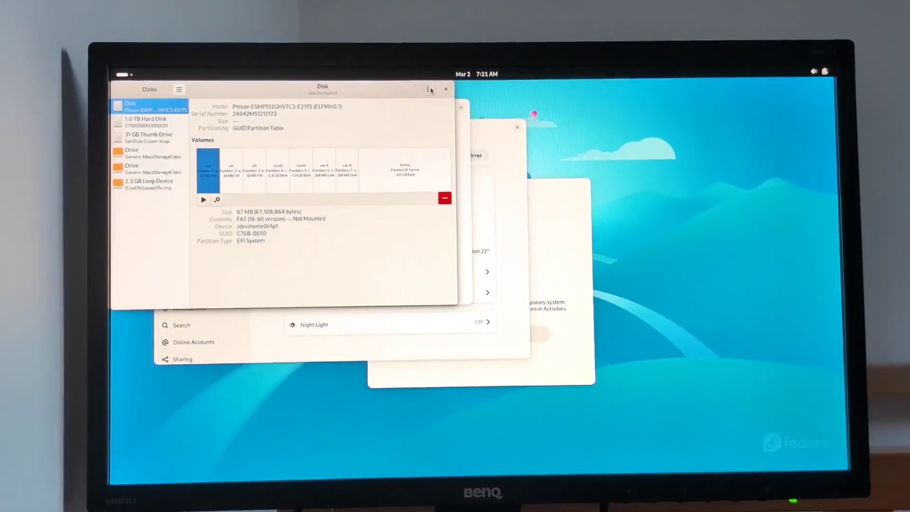
click(429, 90)
click(419, 125)
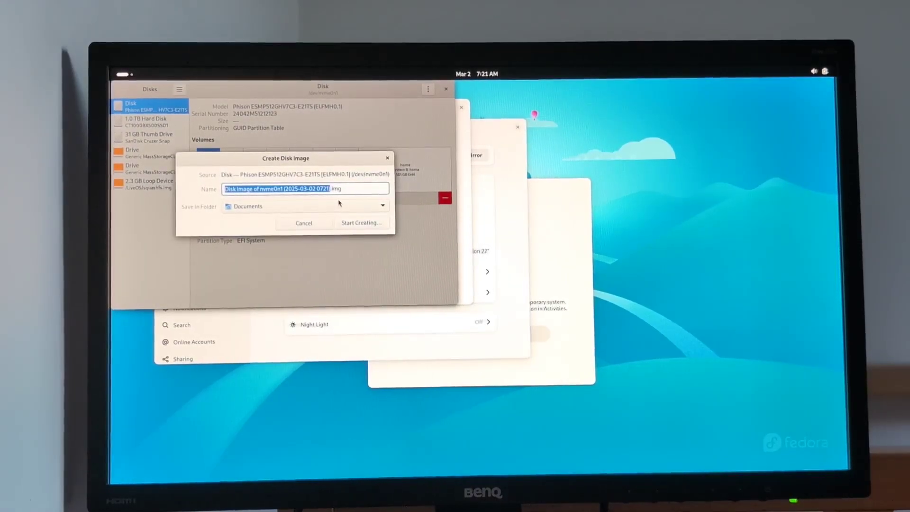
text(d)
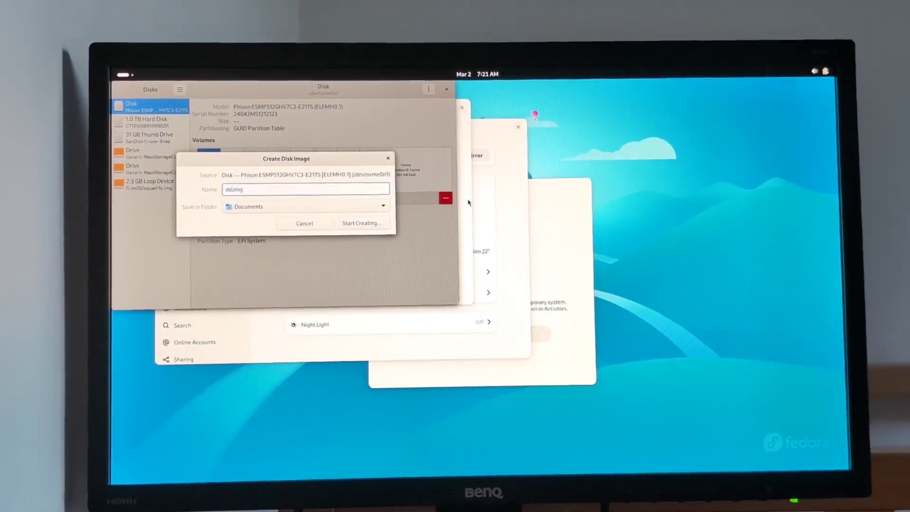
text(eck 2-3)
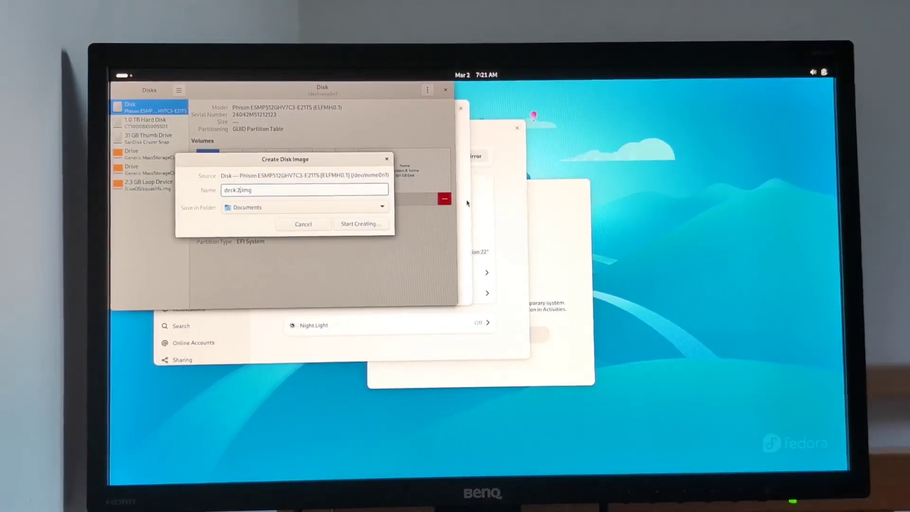
text(/25)
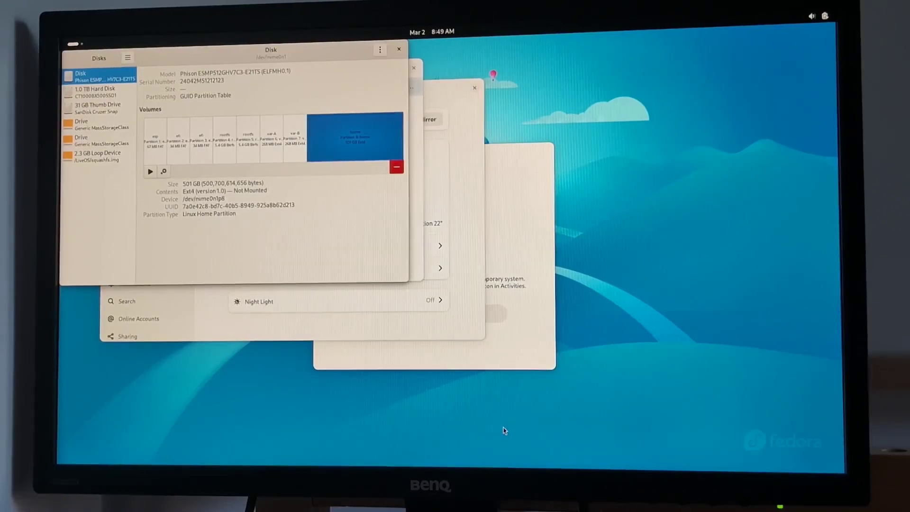
Power off the live Fedora session from the quick settings and confirm shutdown.
click(818, 15)
click(817, 42)
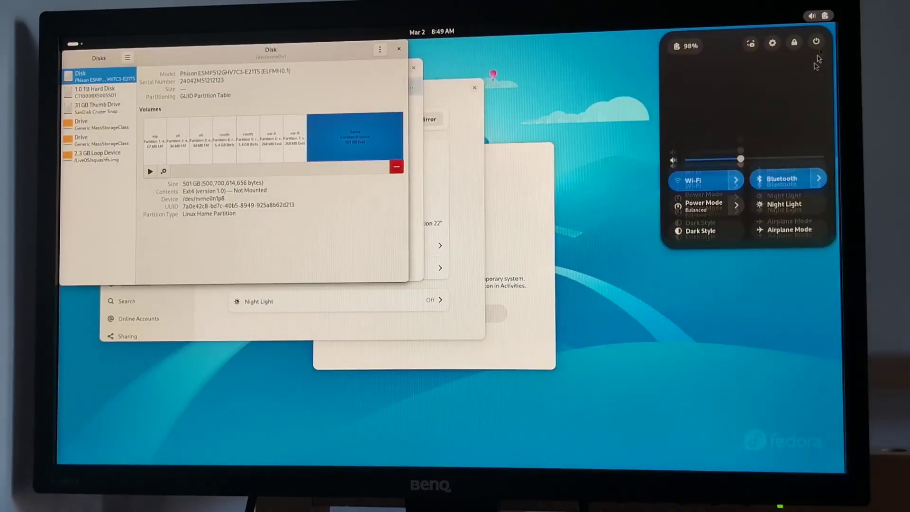
click(700, 134)
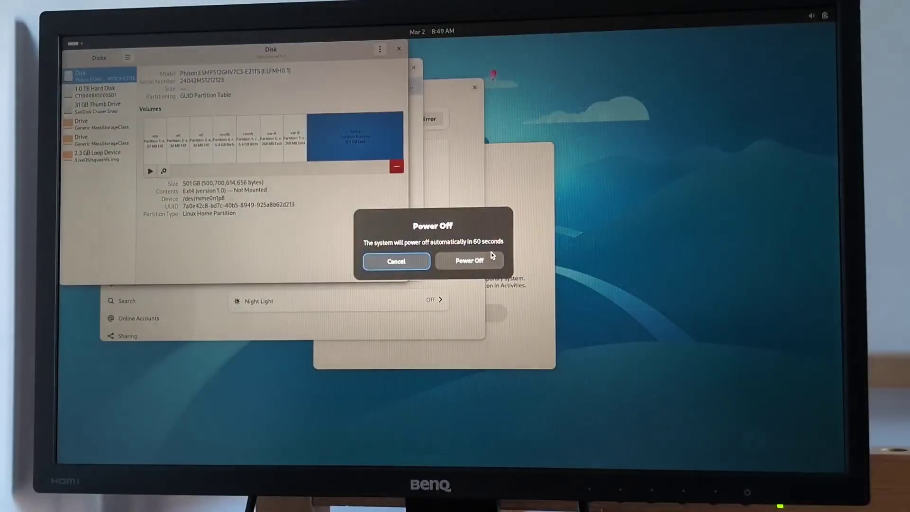
click(486, 254)
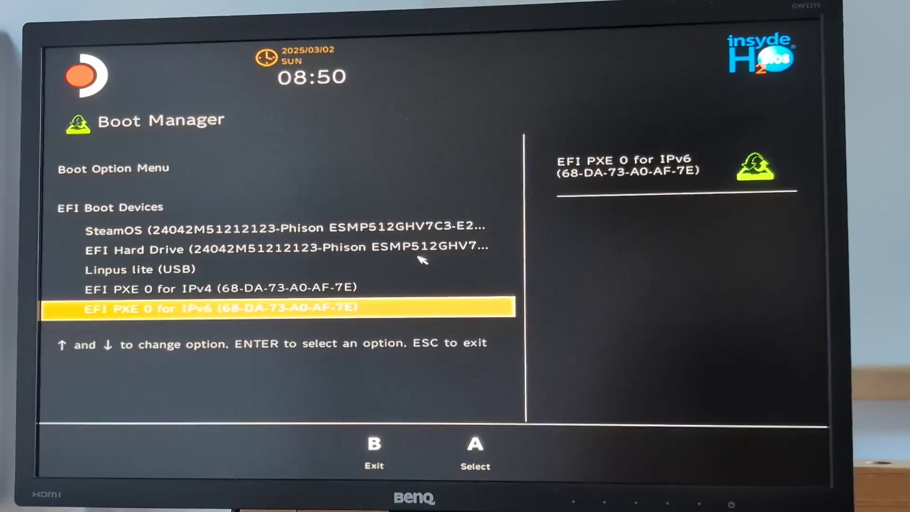
Boot the Linpus lite USB entry from the EFI Boot Devices list.
key(Up)
key(Up)
key(Return)
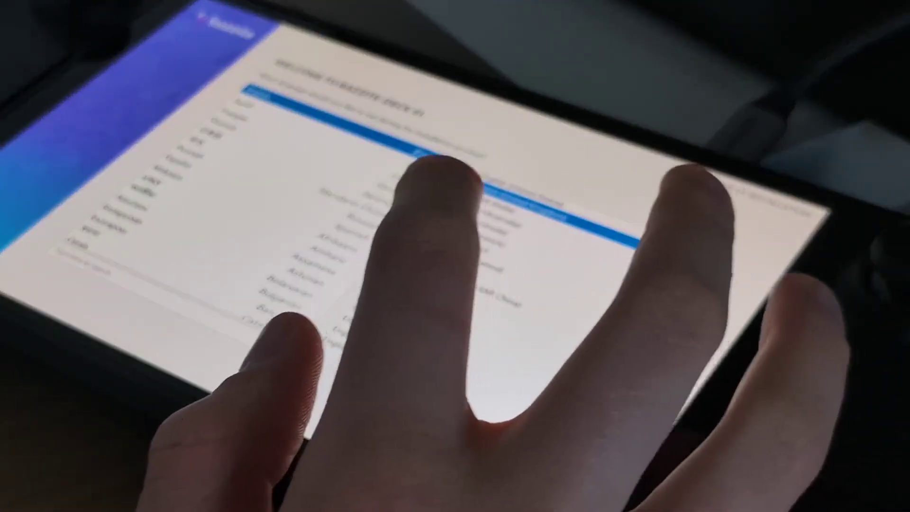
Choose English (United Kingdom) as installer language and continue to the summary.
click(441, 178)
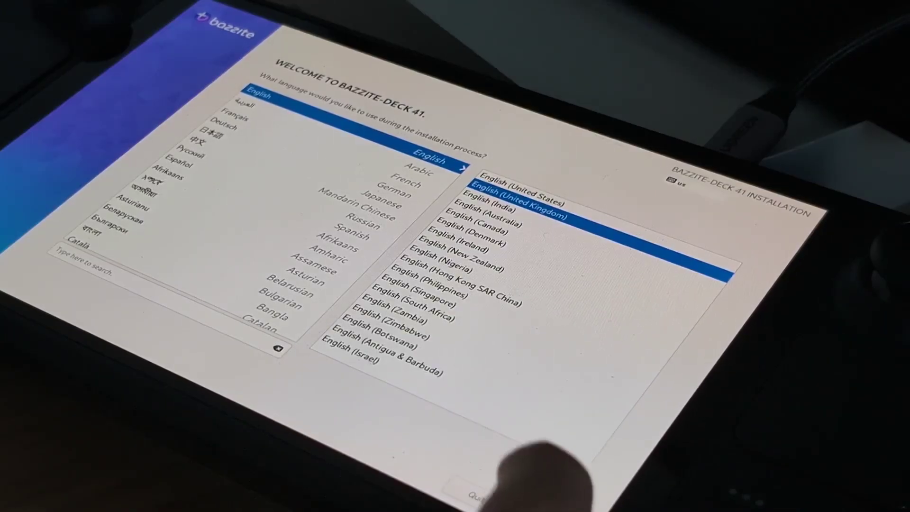
click(529, 505)
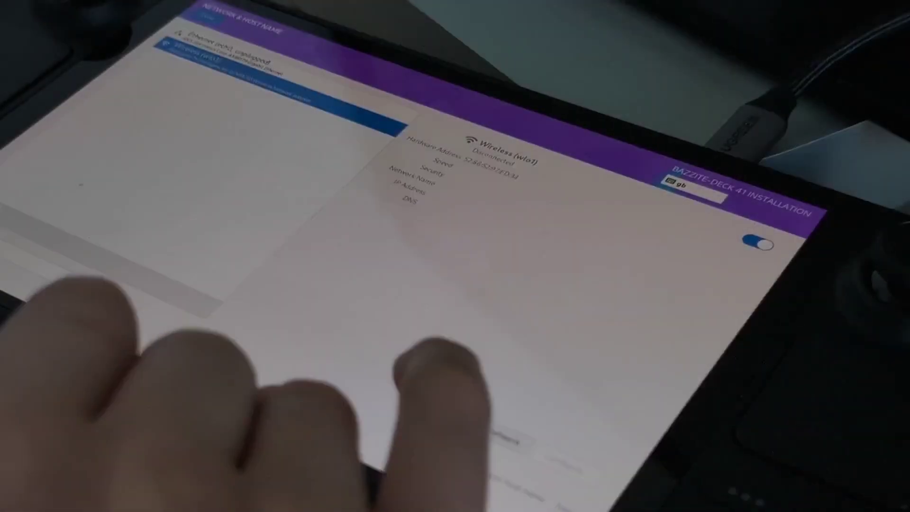
Connect to the SKYWHHF4_5GHz Wi-Fi network with its password and finish network setup.
click(492, 437)
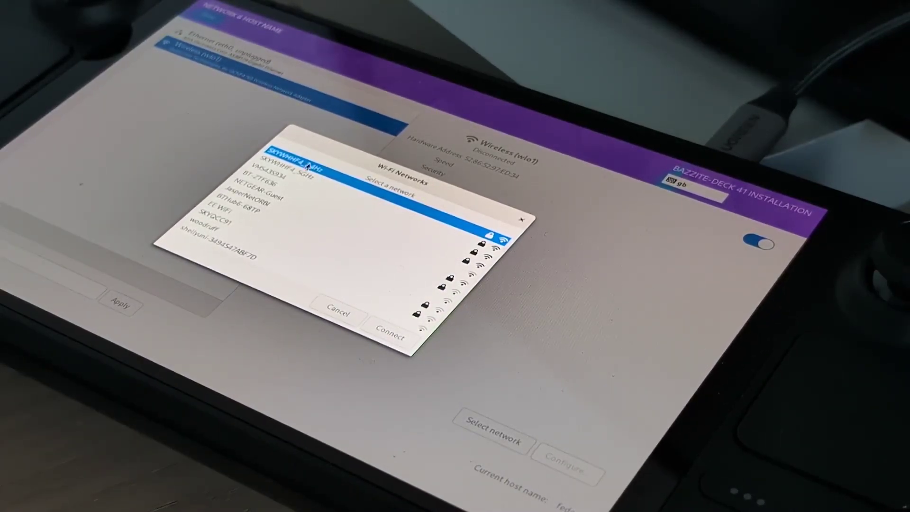
click(404, 337)
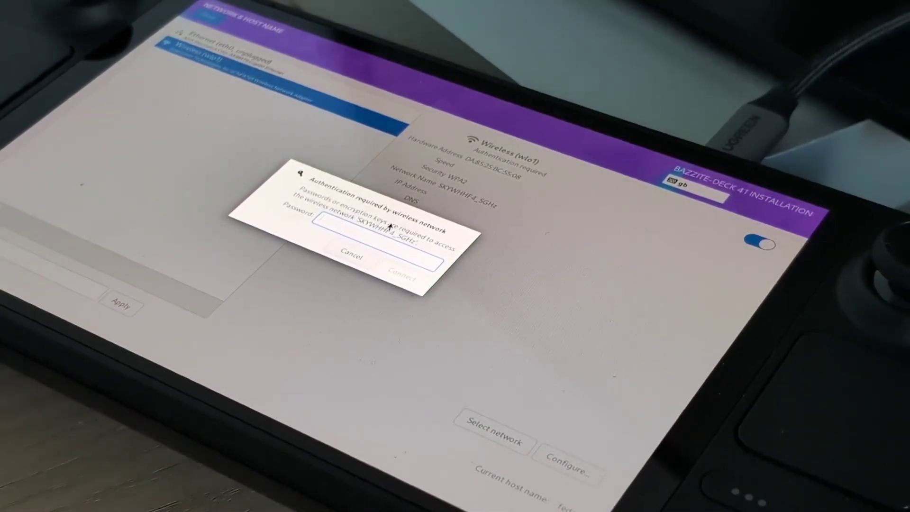
key(Return)
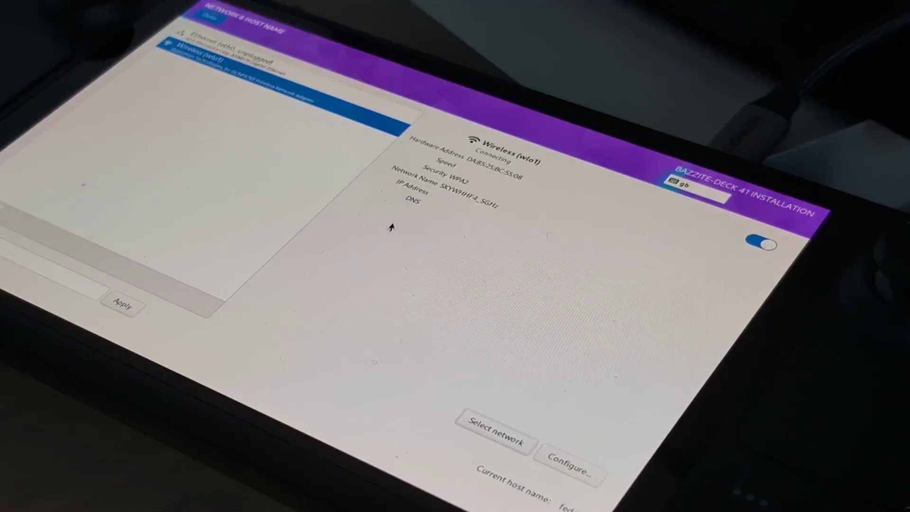
click(208, 16)
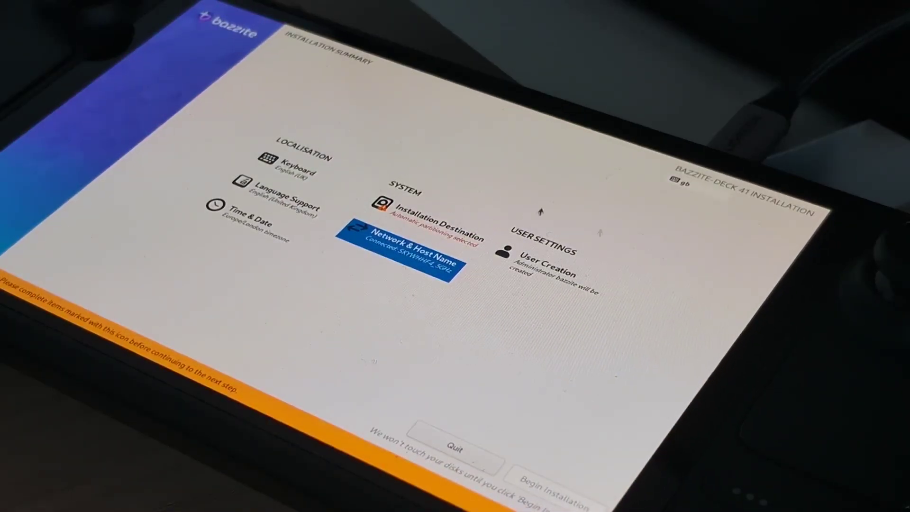
Confirm the internal drive as installation destination and reclaim its space for Bazzite.
click(429, 232)
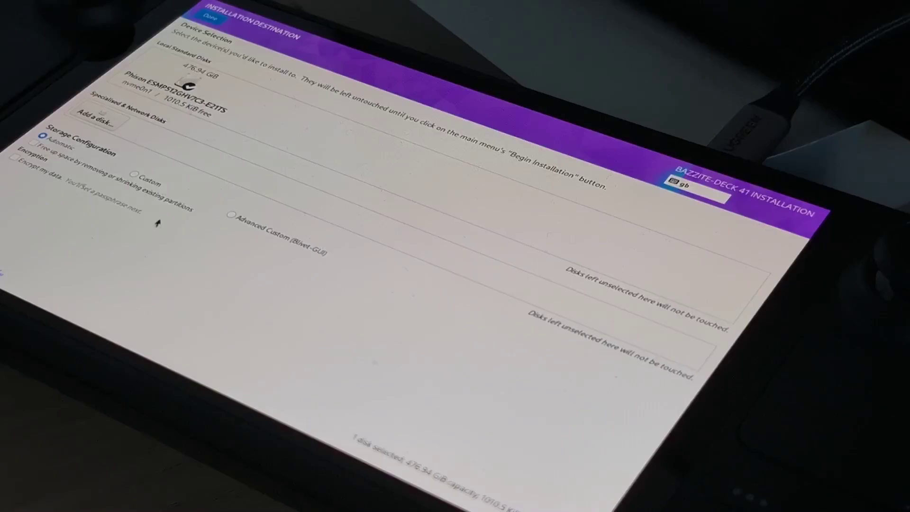
click(208, 19)
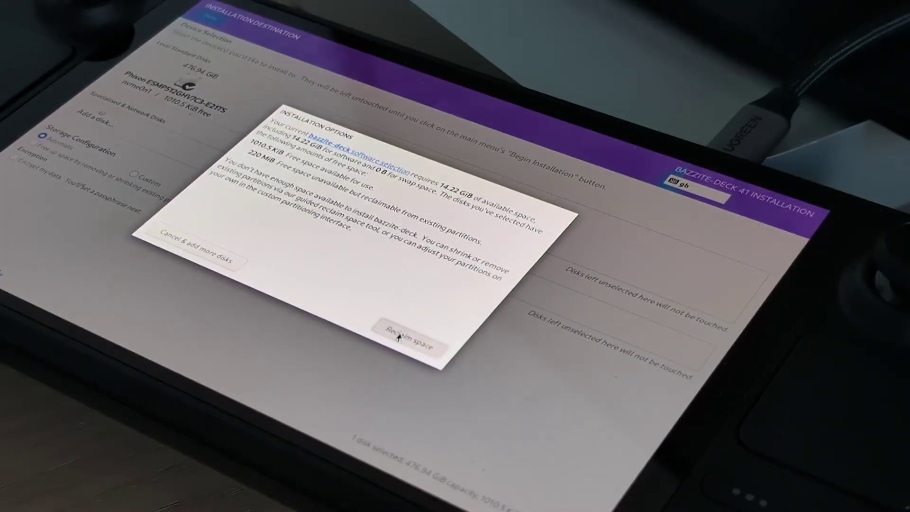
click(399, 336)
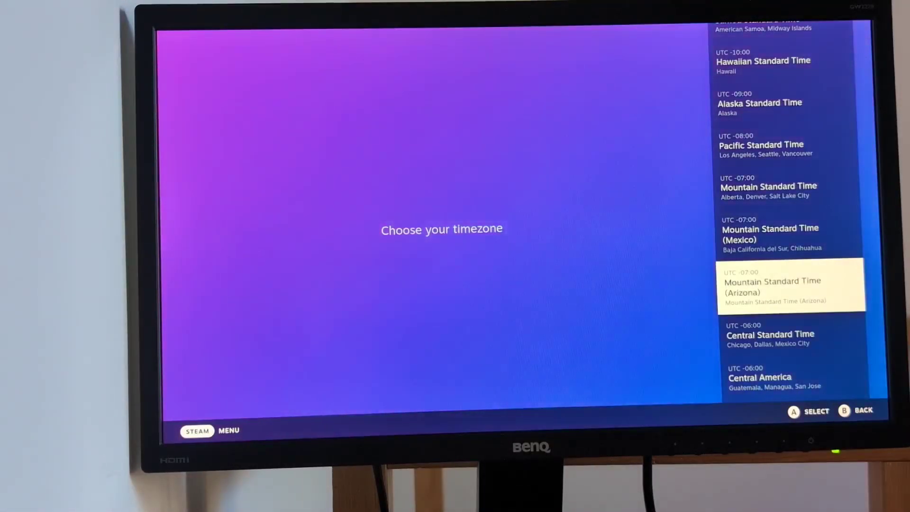
key(Up)
key(Up)
key(Up)
Pick a timezone from the list and begin entering the Steam account name.
key(Down)
key(Down)
key(Down)
key(Down)
key(Down)
key(Down)
key(Down)
key(Down)
key(Down)
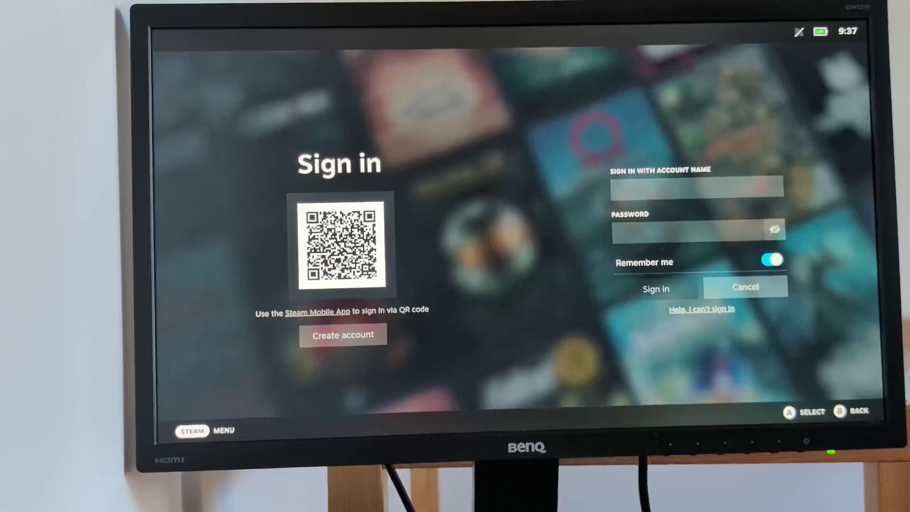
key(Tab)
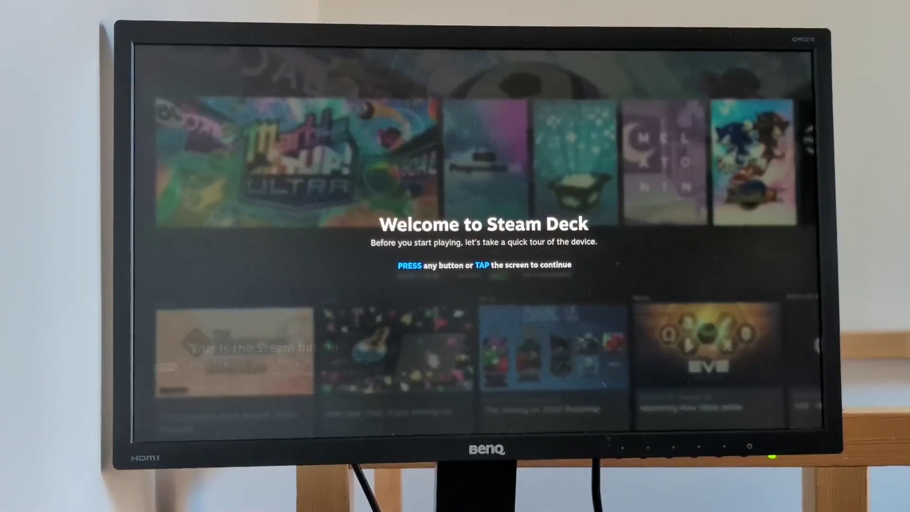
Step through the Steam Deck welcome tour to reach the Home library.
key(Return)
key(Return)
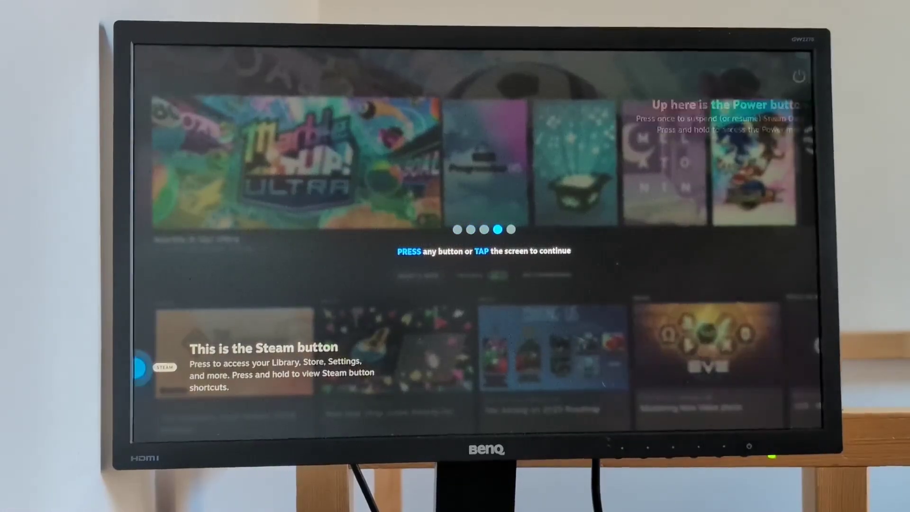
key(Return)
key(Return)
key(Return)
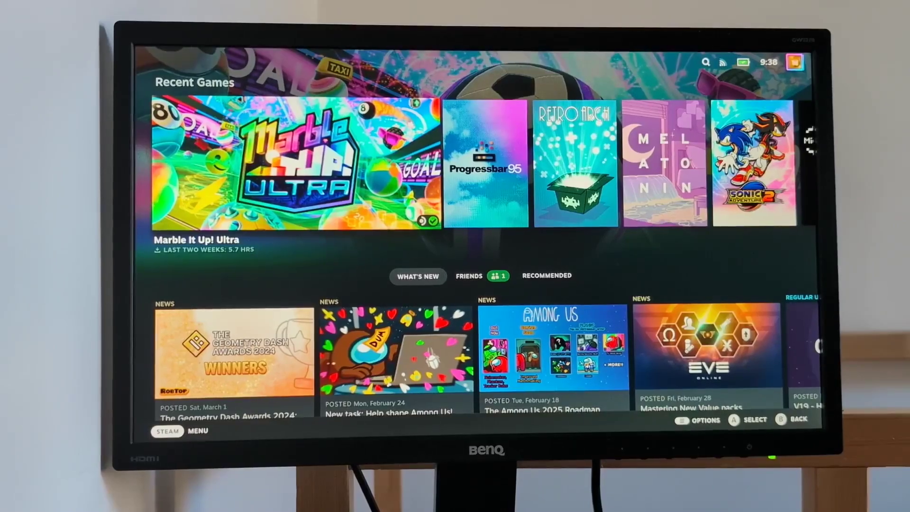
key(Right)
key(Right)
key(Right)
key(Right)
key(Right)
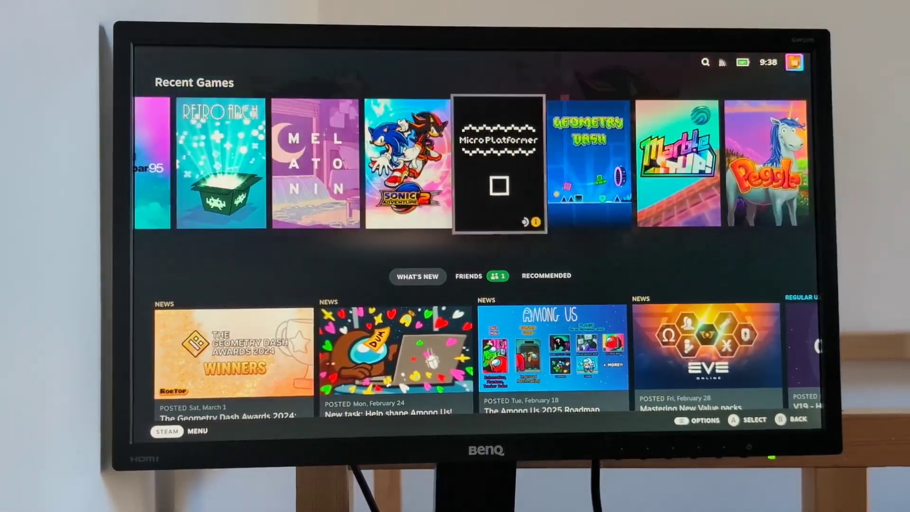
key(Left)
key(Left)
In Settings > Audio, make Speakers the output device at near-maximum volume.
key(ctrl+1)
key(Down)
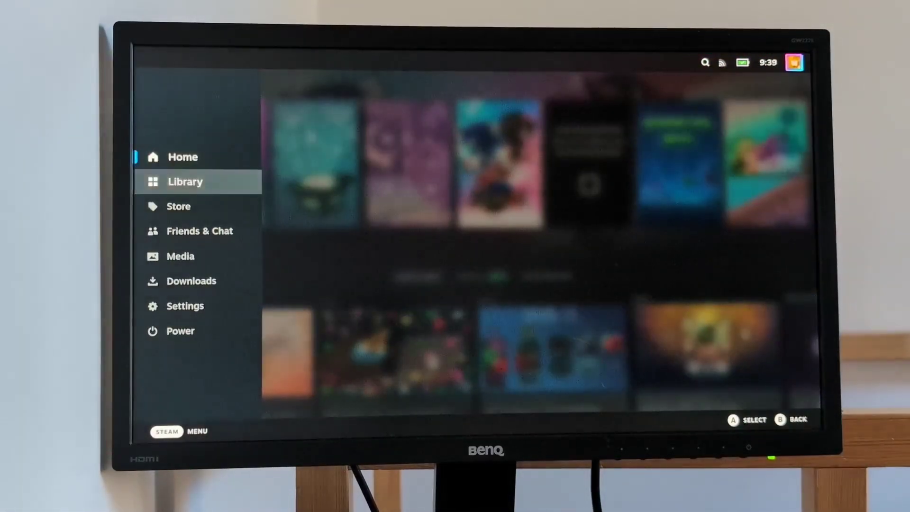
key(Down)
key(Down)
key(Down)
key(Down)
key(Down)
key(Return)
key(Down)
key(Down)
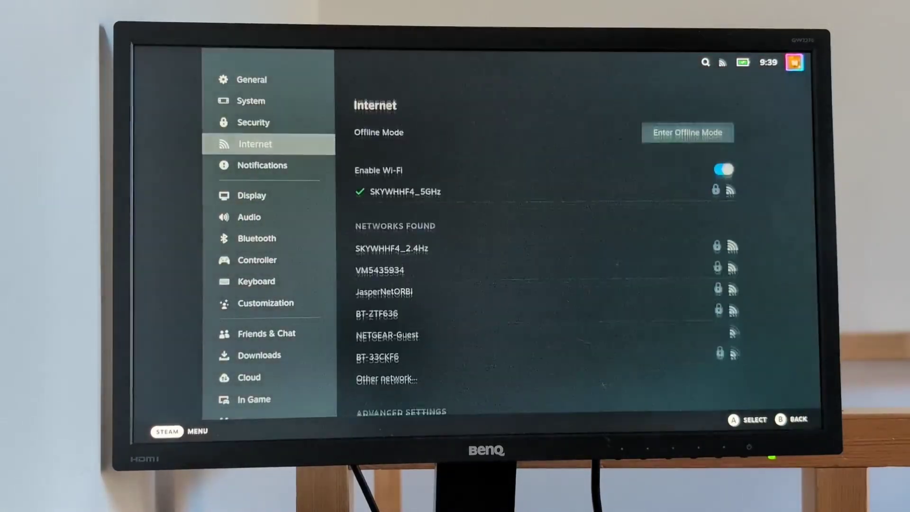
key(Down)
key(Down)
key(Down)
key(Down)
key(Return)
key(Down)
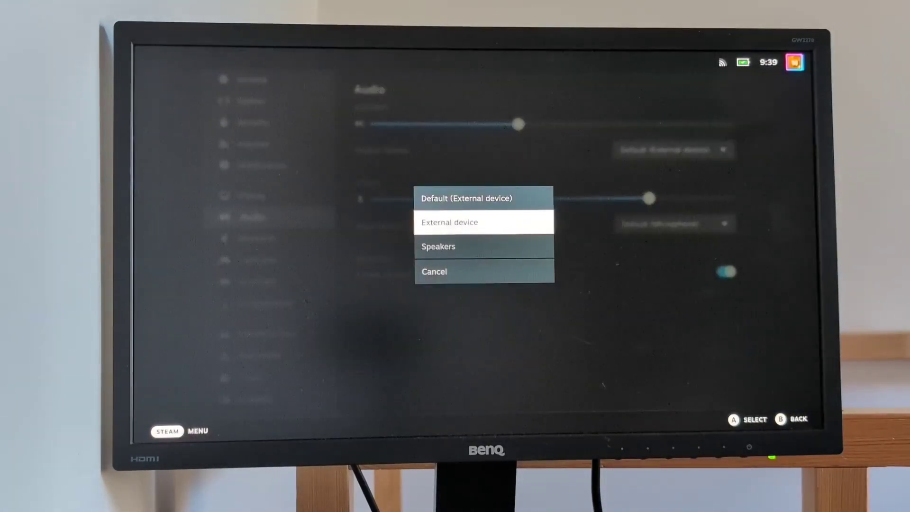
key(Down)
key(Return)
key(Up)
key(Right)
key(Right)
key(Right)
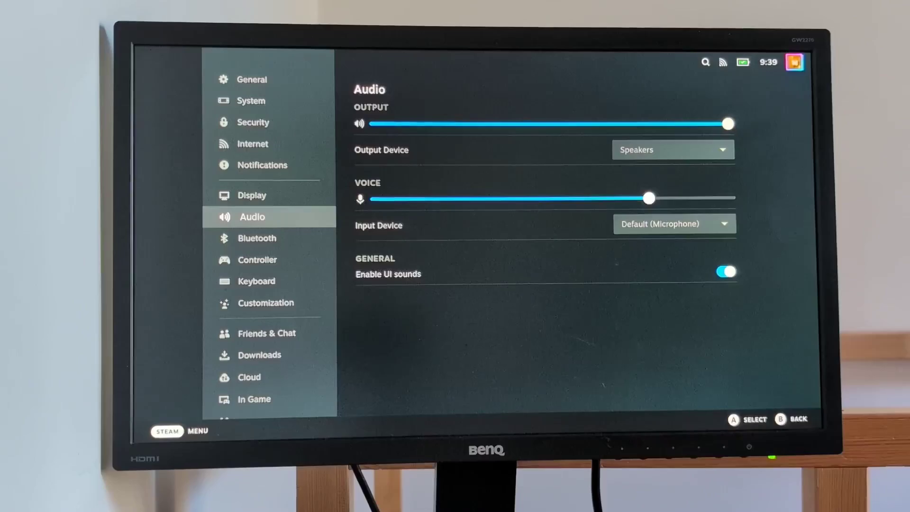
key(Escape)
Use the Steam menu's Power options to switch to desktop mode.
key(Right)
key(Right)
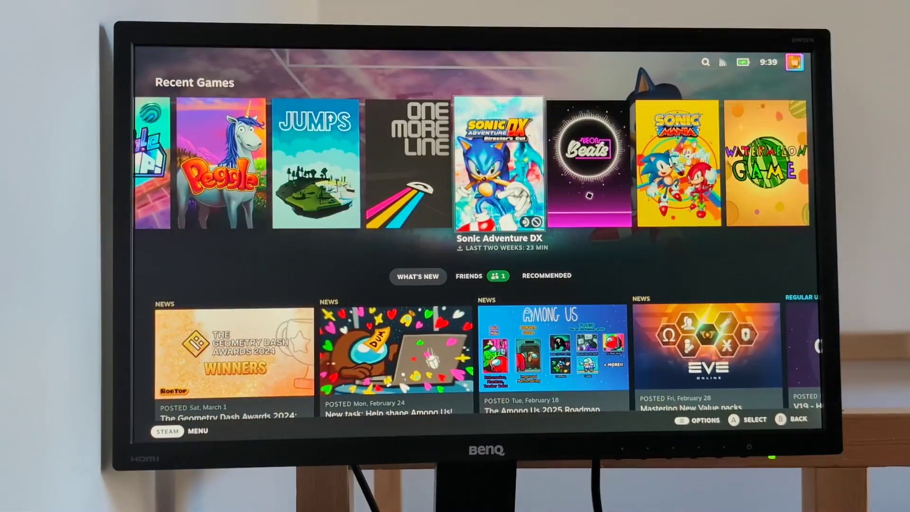
key(Right)
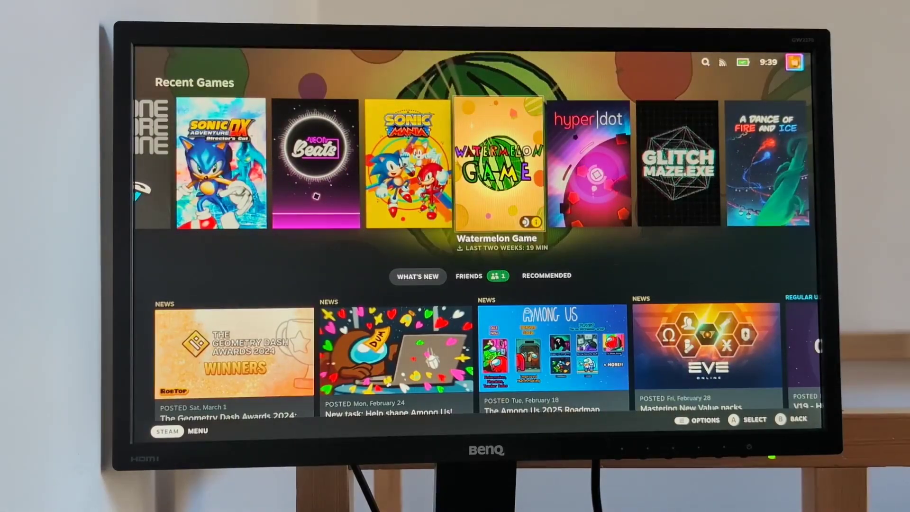
key(ctrl+1)
key(Down)
key(Down)
key(Down)
key(Down)
key(Down)
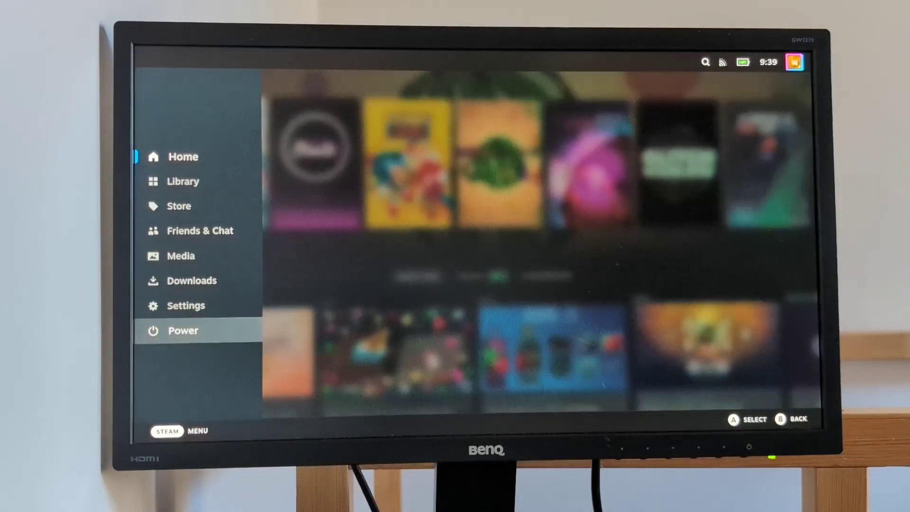
key(Return)
key(Down)
key(Down)
key(Down)
key(Down)
key(Return)
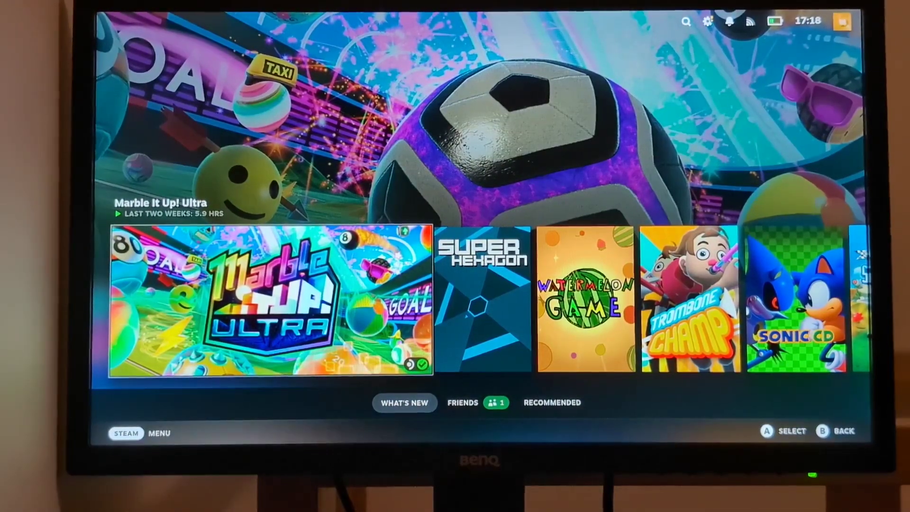
Reach the Audio output device setting from the Steam menu's Settings.
key(Right)
key(Right)
key(Right)
key(Right)
key(Right)
key(Right)
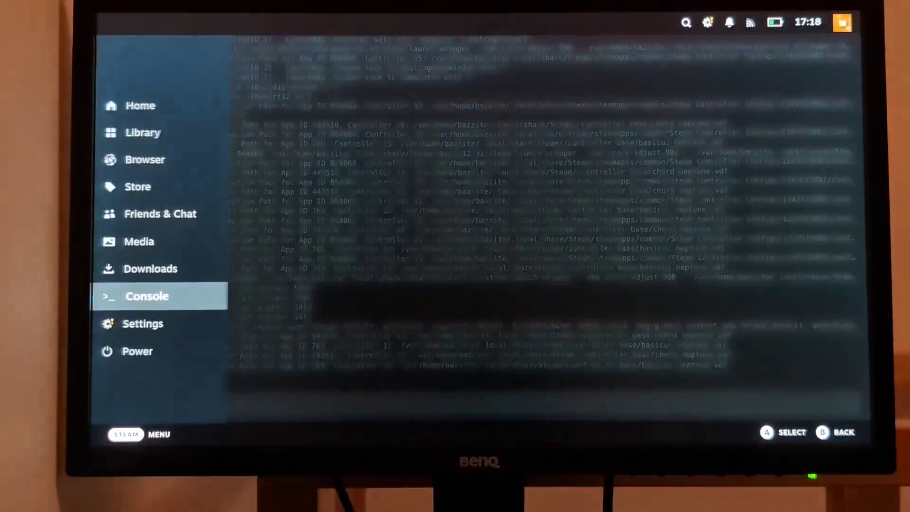
key(Down)
key(Return)
key(Down)
key(Down)
key(Down)
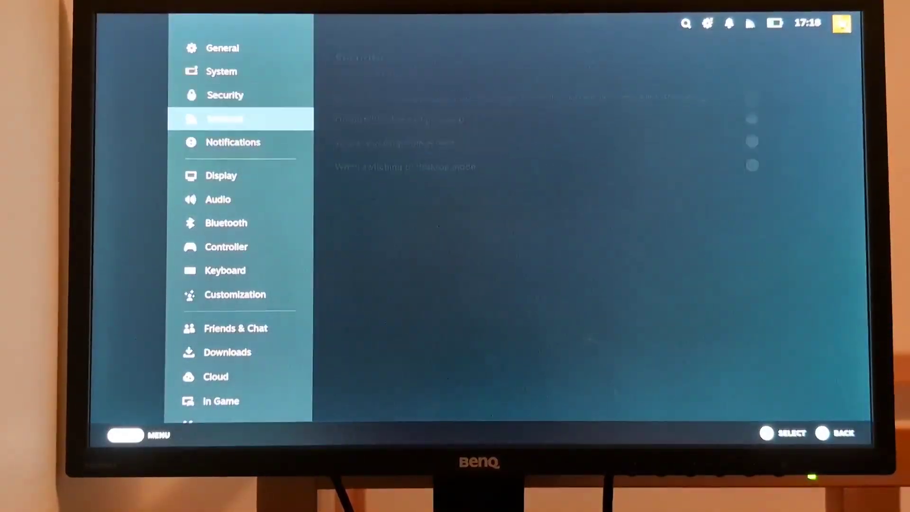
key(Down)
key(Return)
Make Speakers the sound output and raise its volume to full.
key(Down)
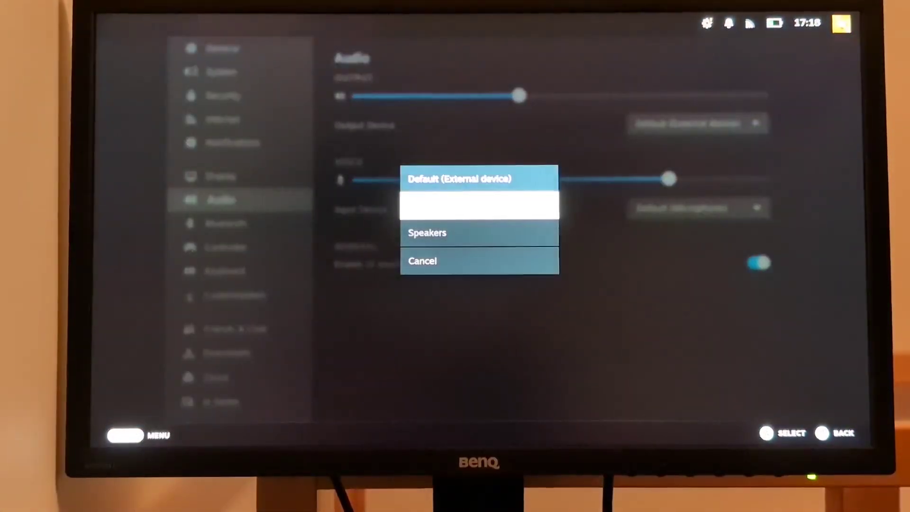
key(Return)
key(Left)
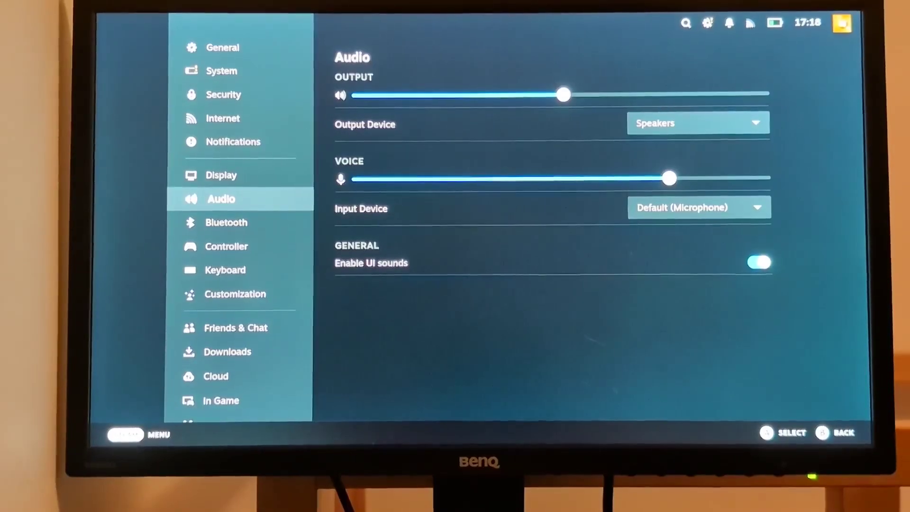
key(Right)
key(Right)
key(Right)
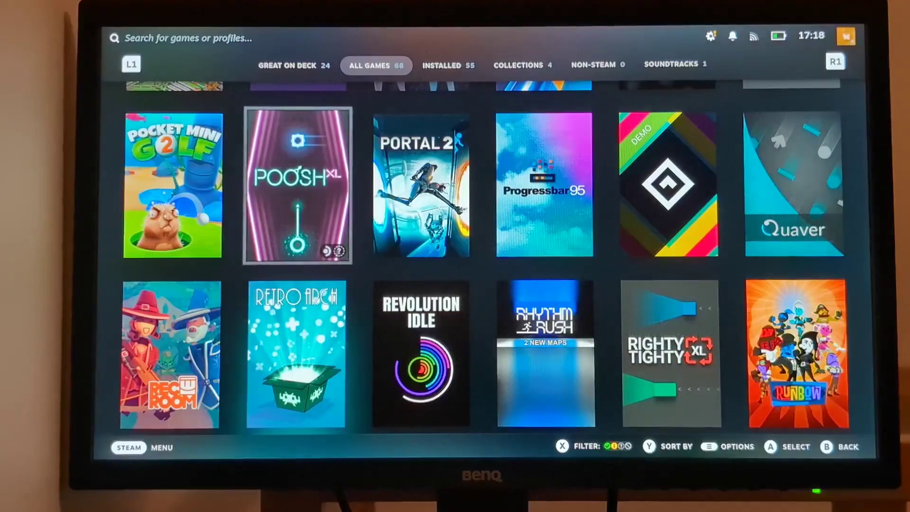
Launch Portal 2 from its library page and dismiss the controller-support intro to reach the main menu.
key(Return)
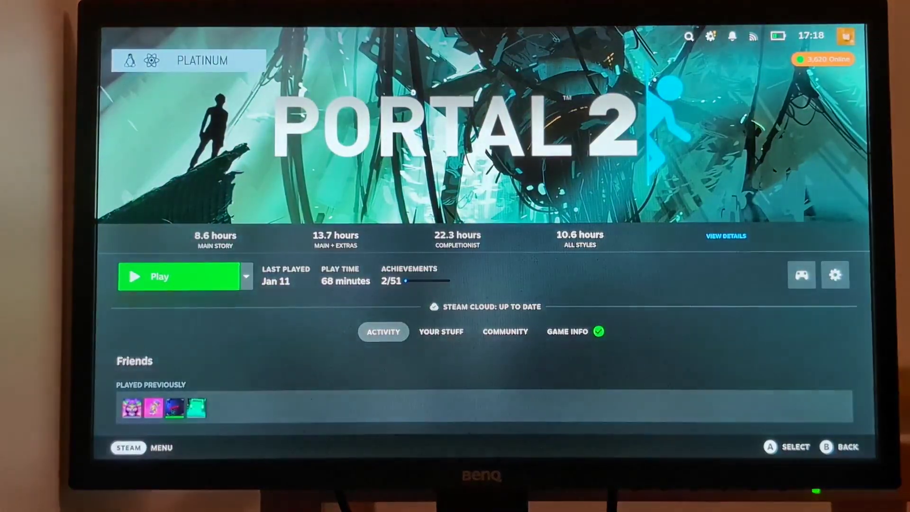
key(Return)
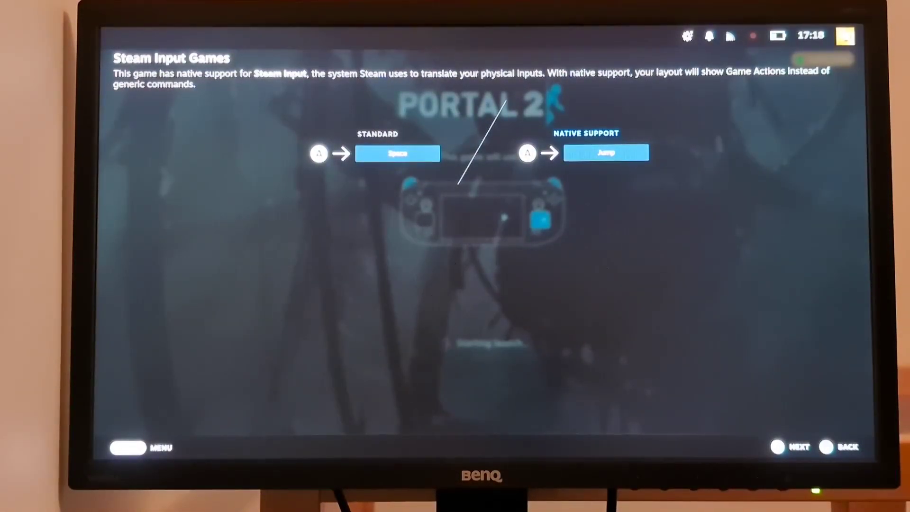
key(Return)
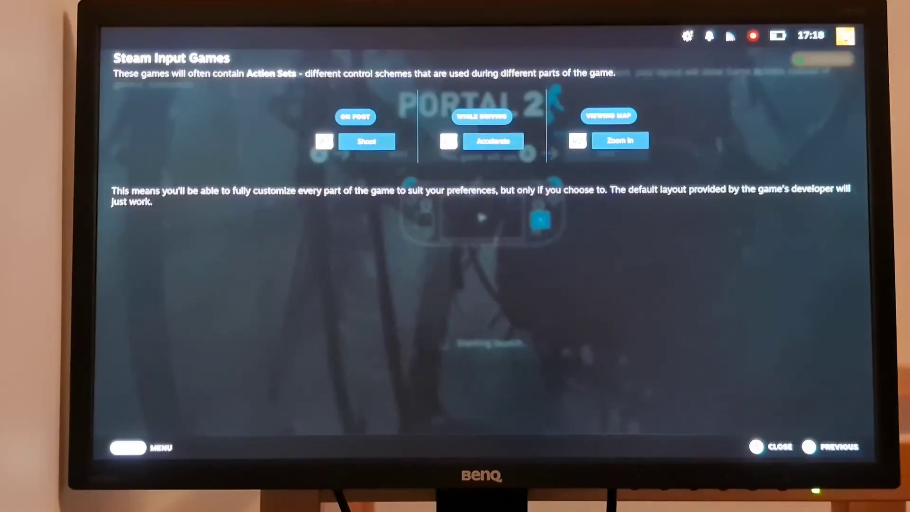
key(Return)
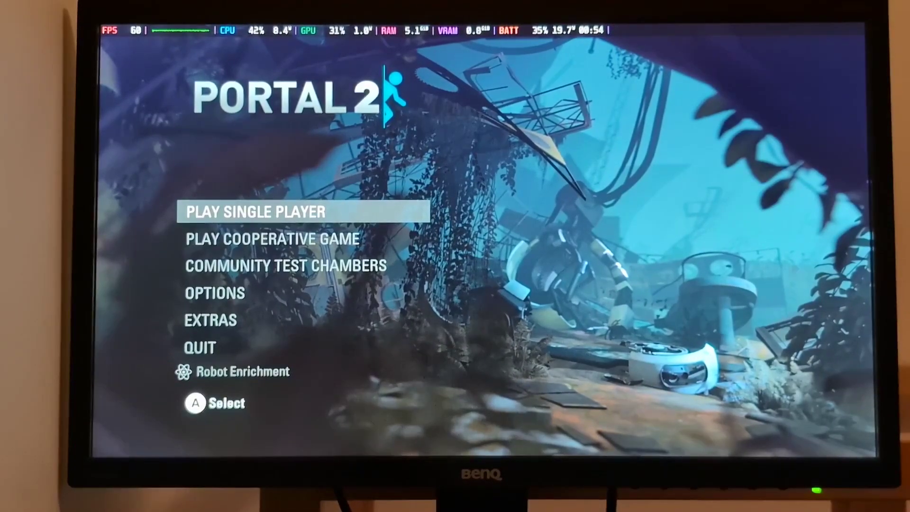
Go through Play Single Player to Load Game and load the Chapter 1 save into a test chamber.
key(Return)
key(Down)
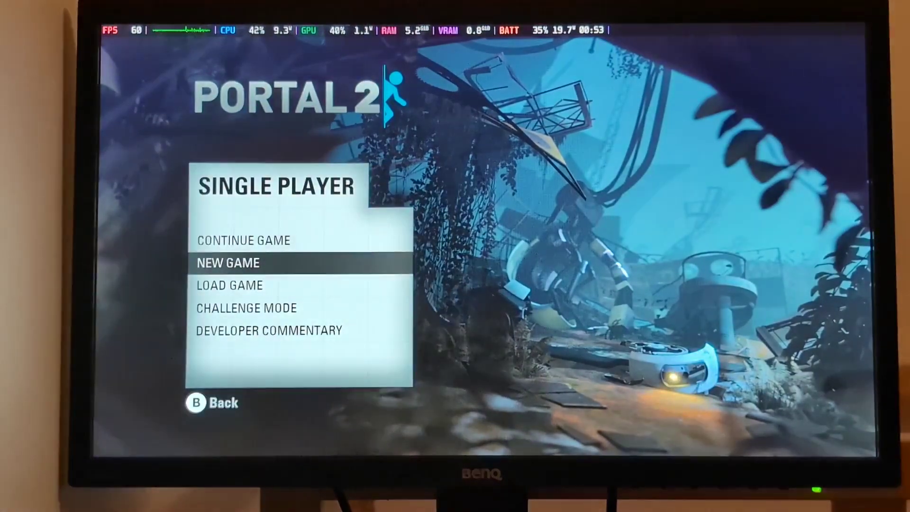
key(Down)
key(Return)
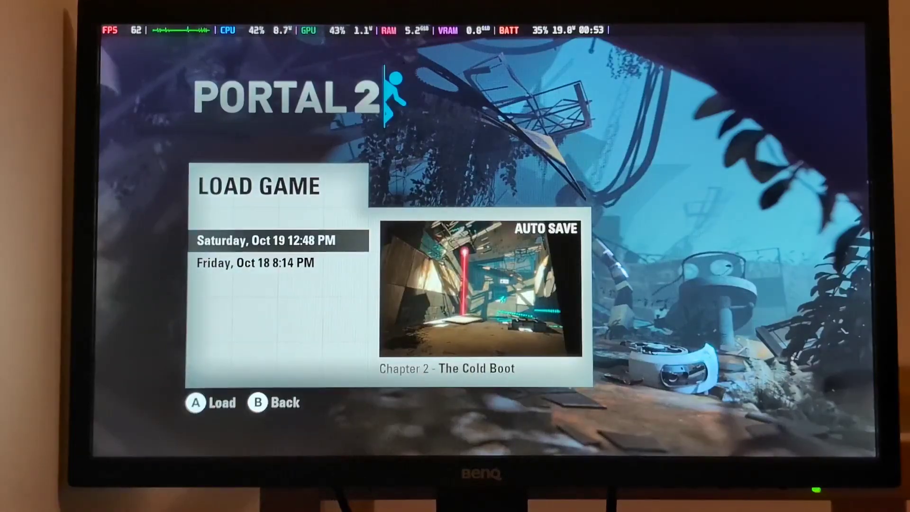
key(Down)
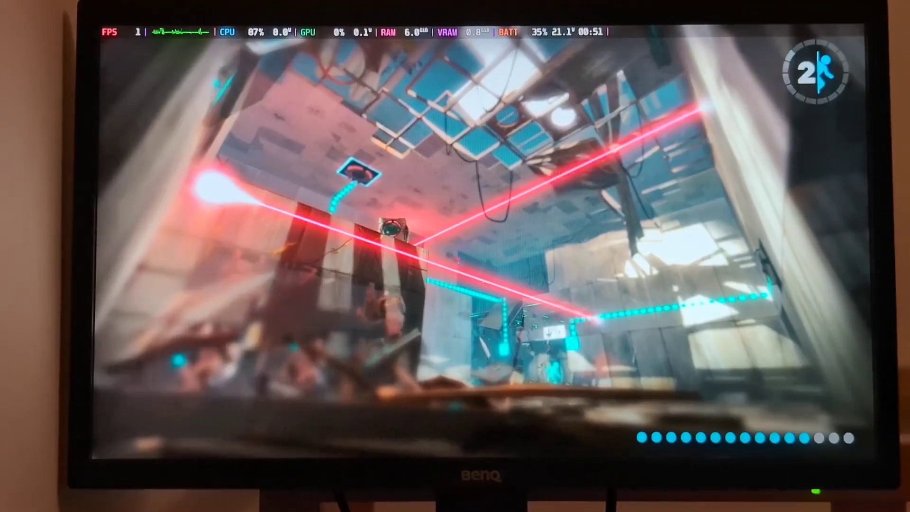
Raise the Performance Overlay Level from 2 to 3 in Quick Access, then resume walking in the chamber.
key(ctrl+2)
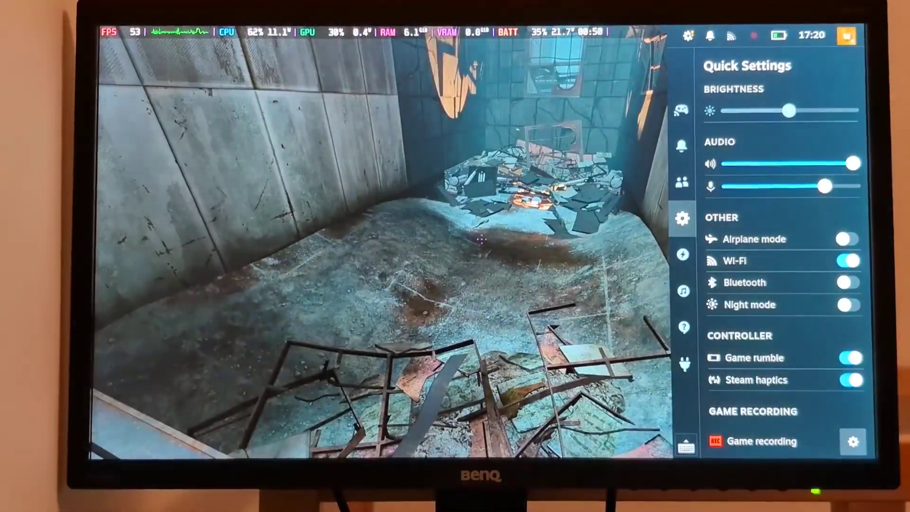
key(Up)
key(Down)
key(Down)
key(Right)
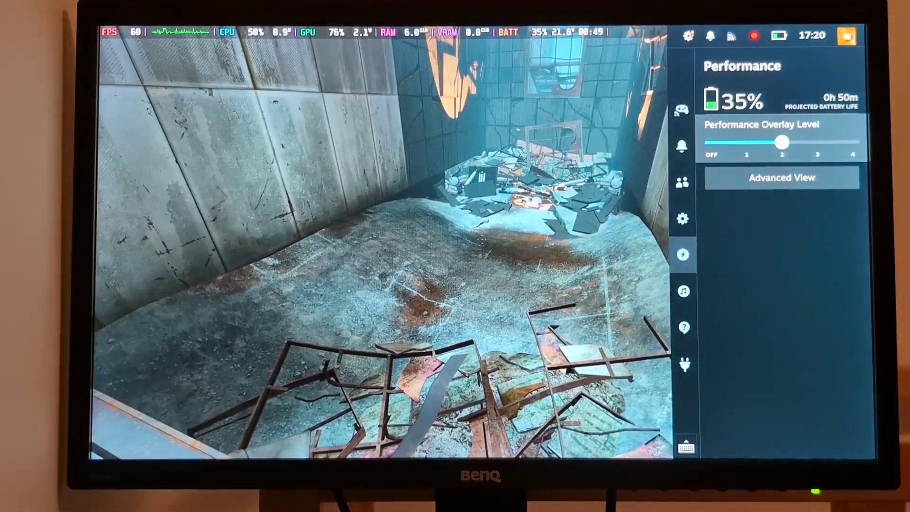
key(Right)
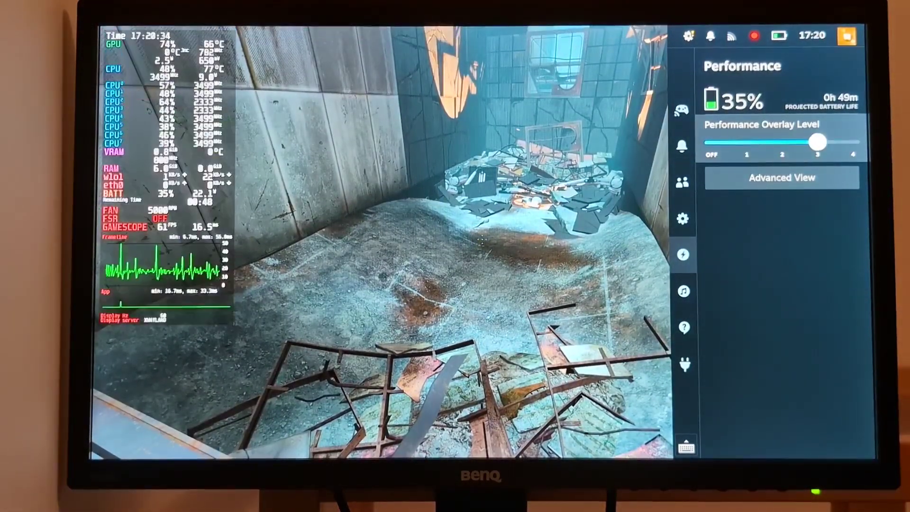
key(Escape)
key(Escape)
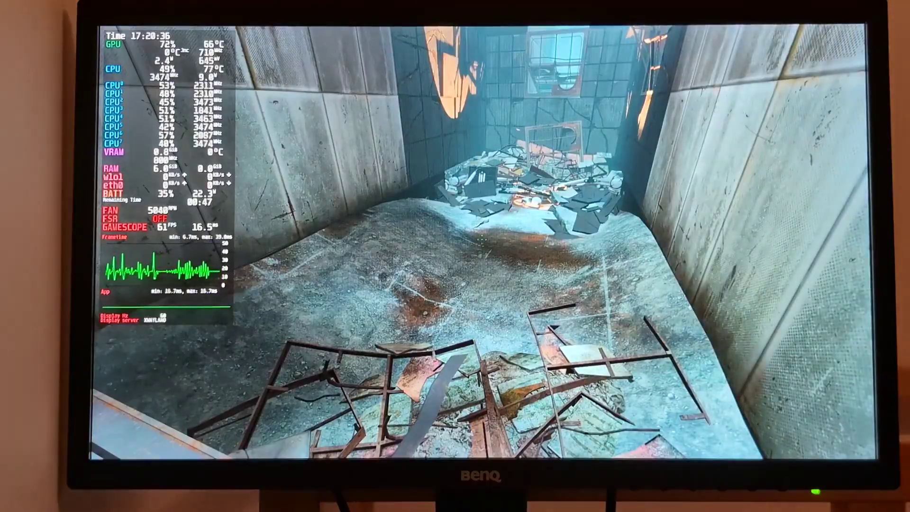
key(w)
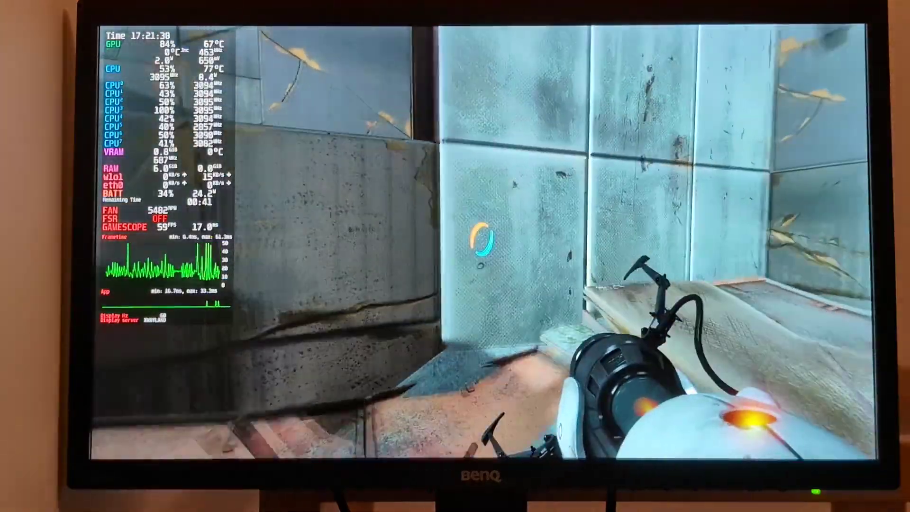
Place a blue portal ahead and an orange portal on the side wall, then travel through them.
click(482, 240)
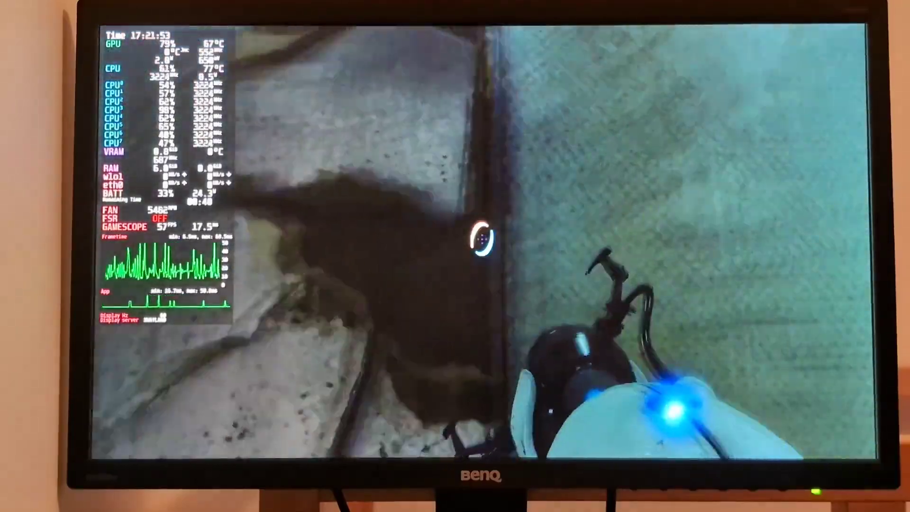
right_click(482, 239)
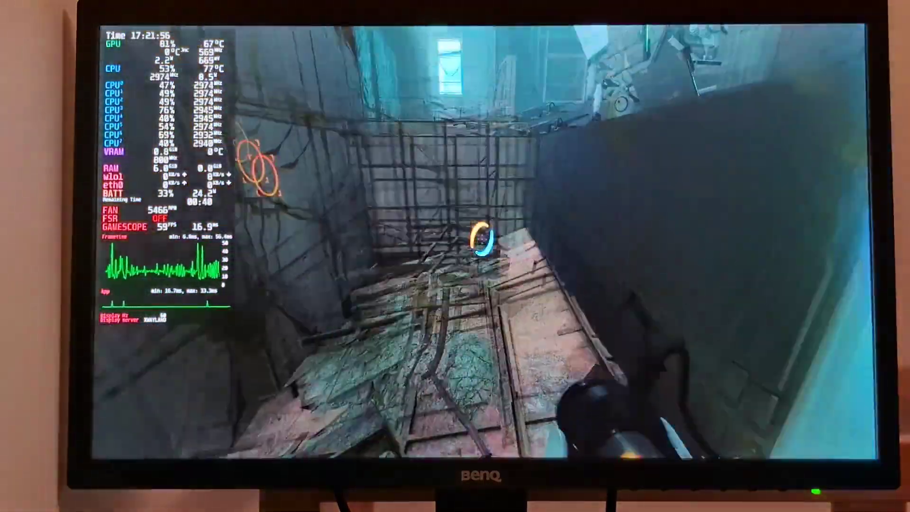
key(Escape)
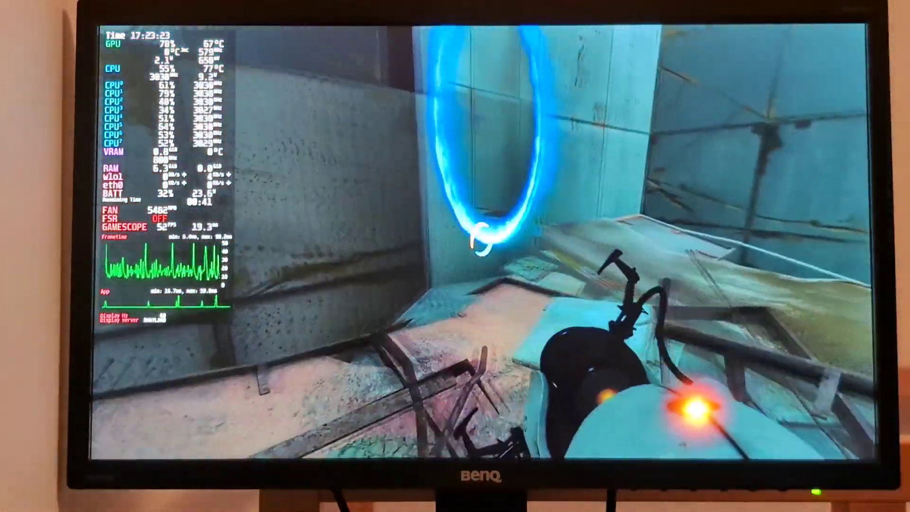
Pause Portal 2 and highlight Exit to Main Menu.
key(Escape)
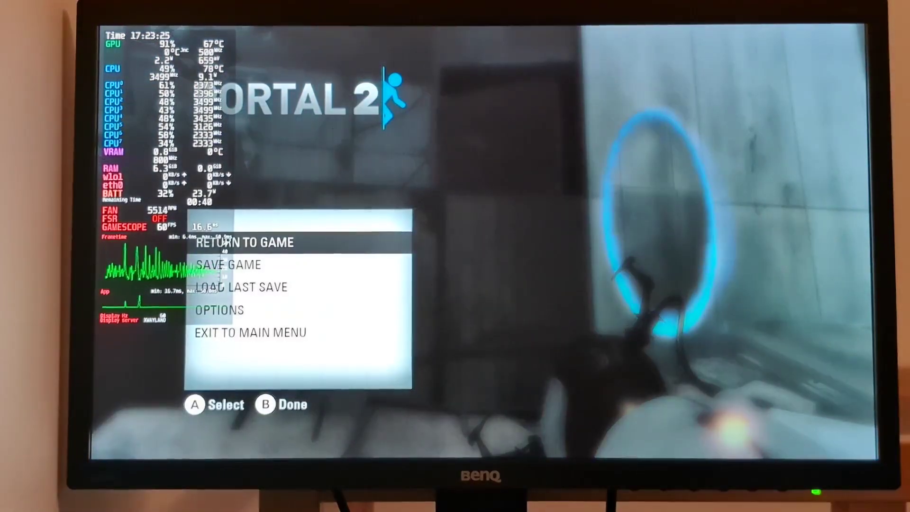
key(Down)
key(Down)
key(Down)
key(Down)
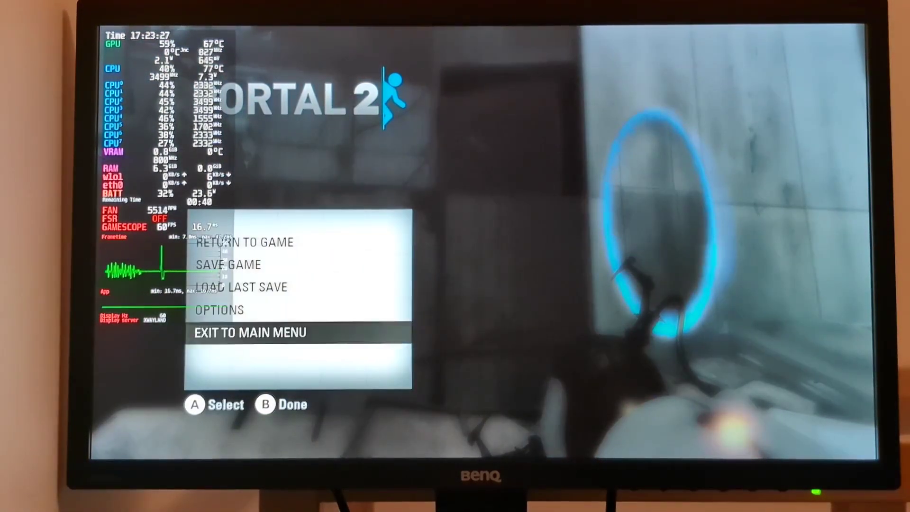
Lower the speaker volume in the Quick Access settings before exiting toward launching Peggle Deluxe.
key(ctrl+2)
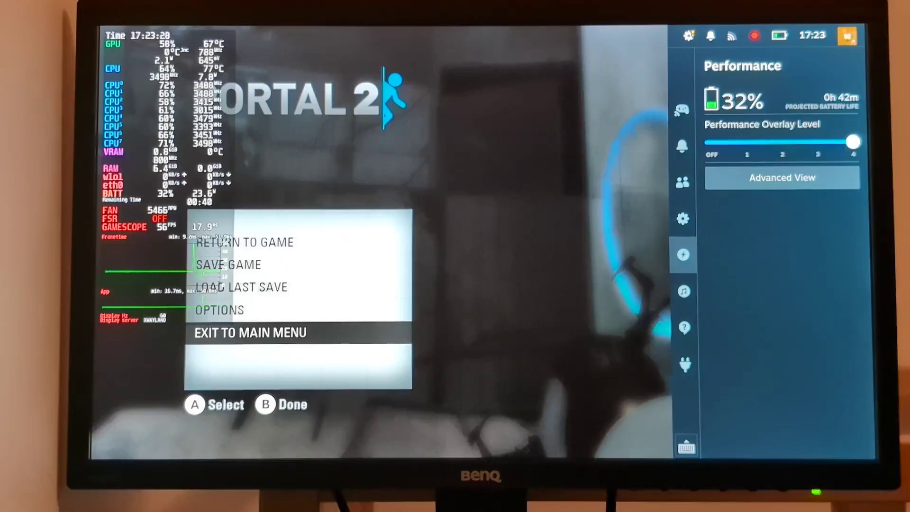
key(Up)
key(Right)
key(Down)
key(Up)
key(Down)
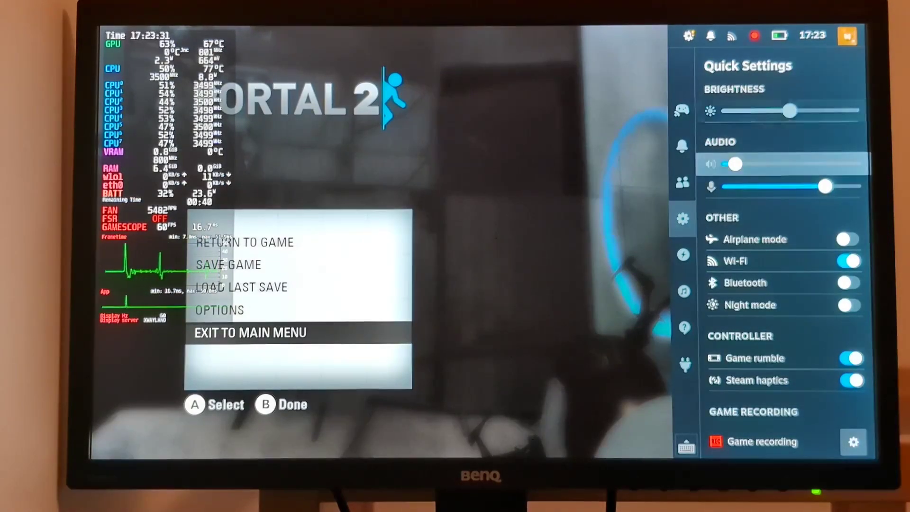
key(Left)
key(Down)
key(Down)
key(Down)
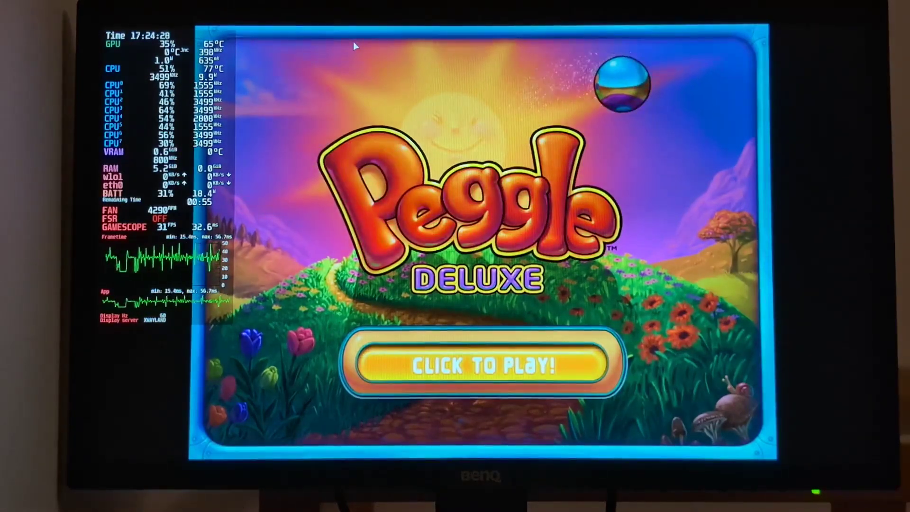
Start Stage One from the title screen and get past the intro dialogs and Instructions.
click(484, 365)
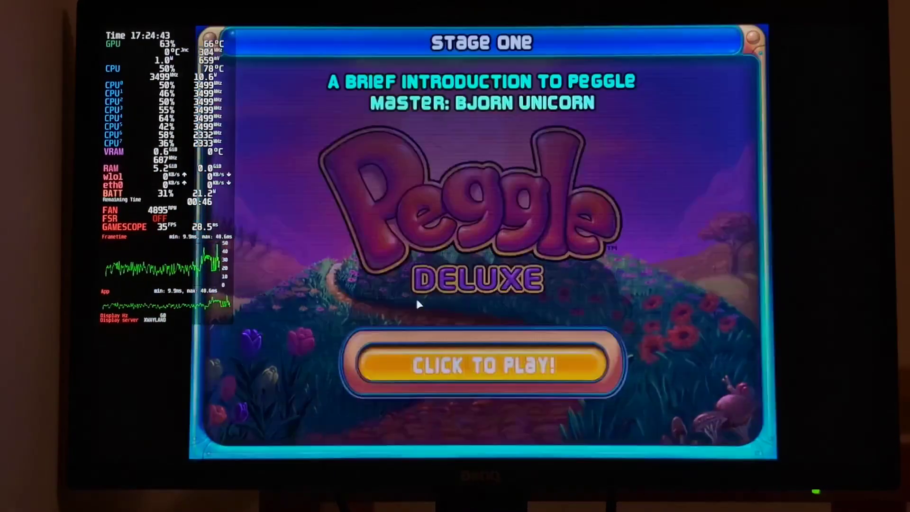
click(418, 303)
click(480, 423)
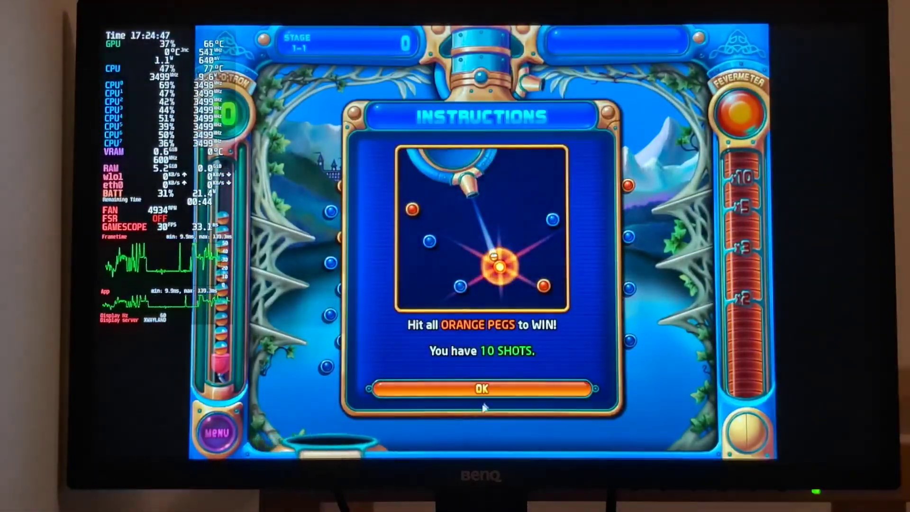
click(484, 389)
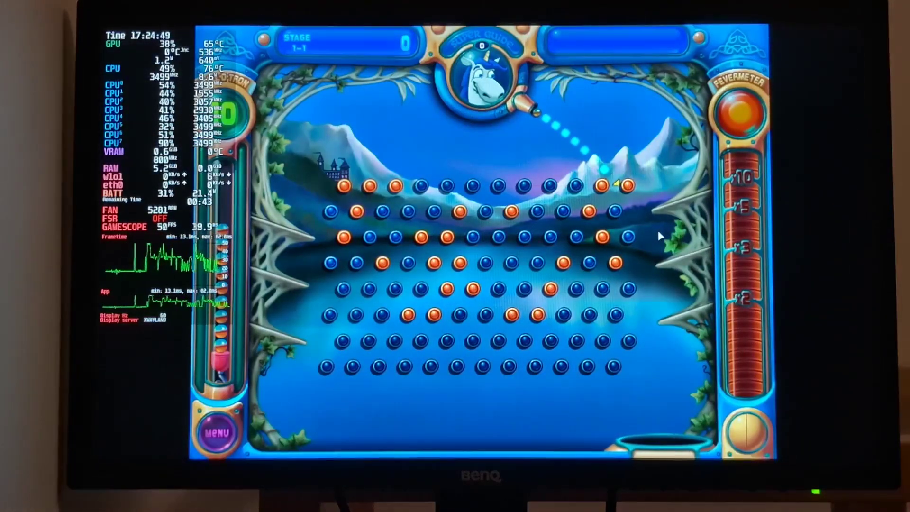
Shoot the ball to score 21,850 points, then bring up the in-game menu.
click(659, 237)
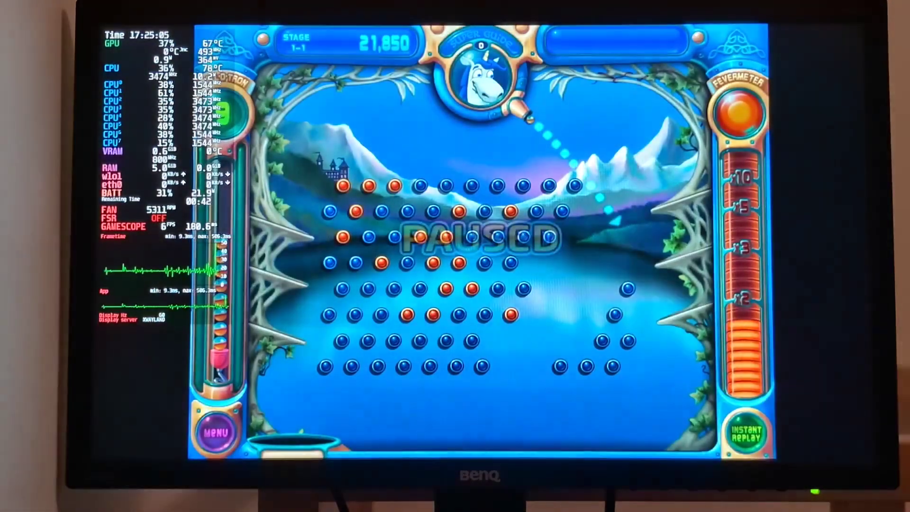
click(215, 432)
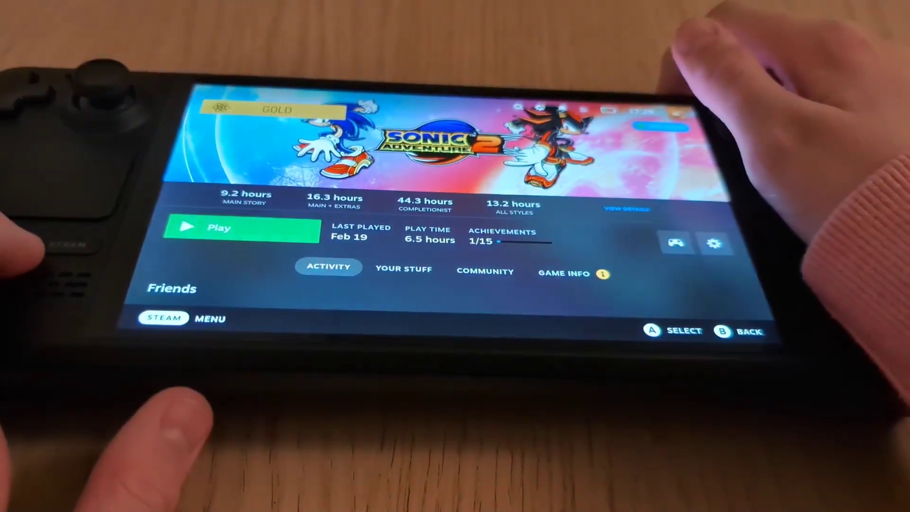
Use the Power menu's Switch to Desktop to leave Game Mode for the desktop session.
key(XF86PowerOff)
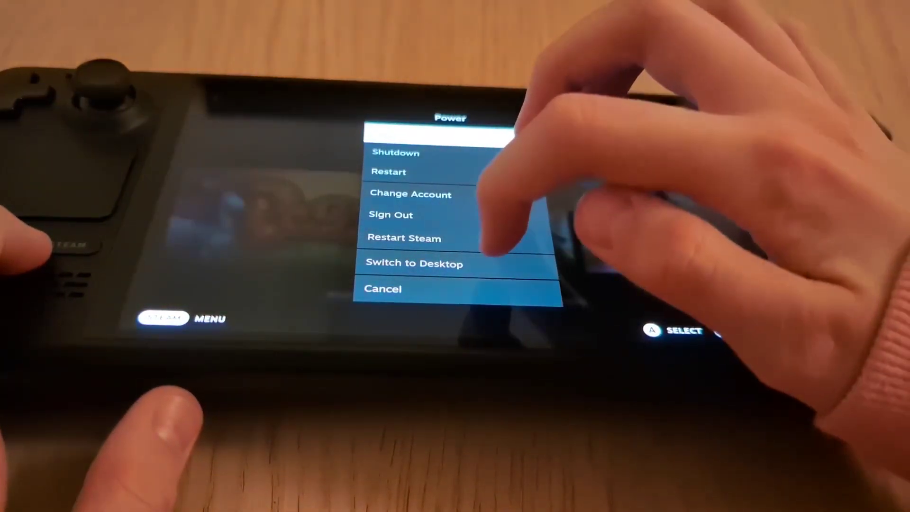
click(456, 263)
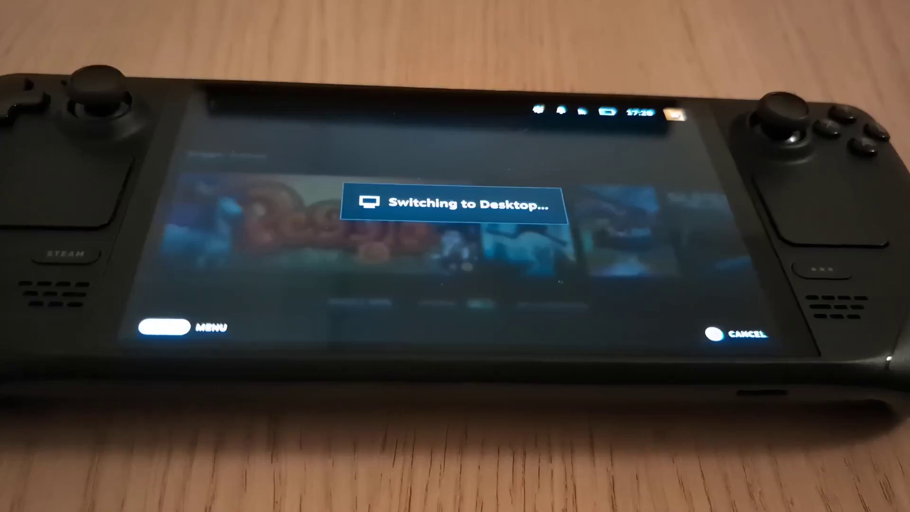